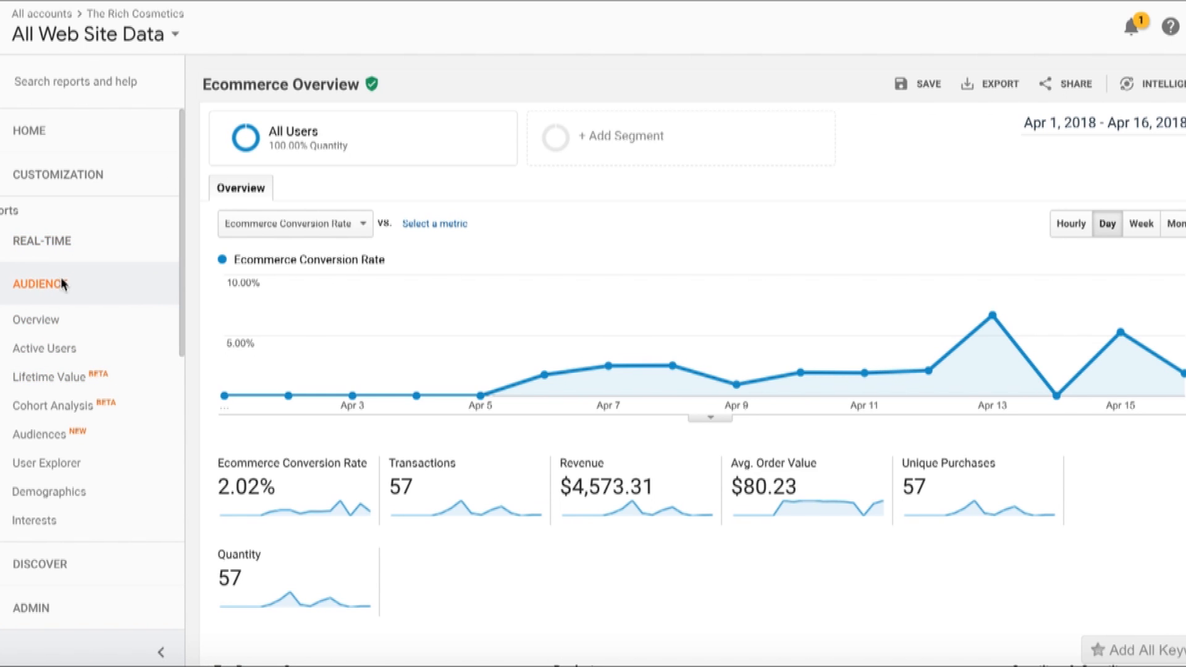
Open the Audience report on visitor location under Geo and show its table of countries.
scroll(100, 345, "down", 2)
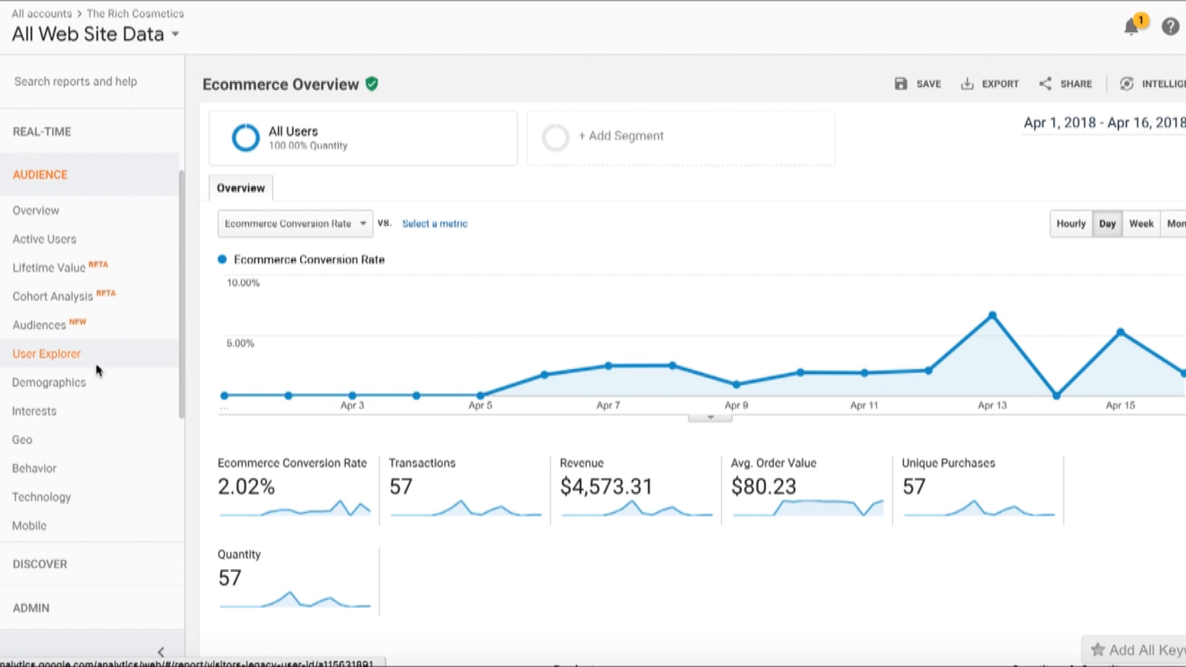
left_click(47, 444)
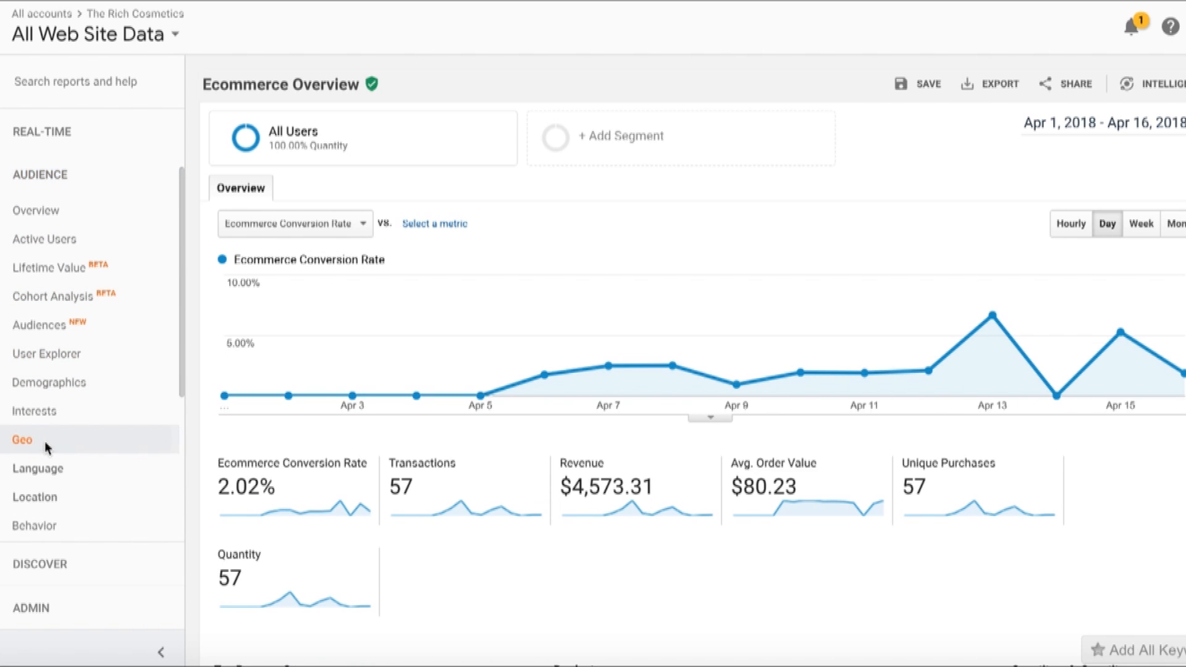
scroll(106, 450, "down", 2)
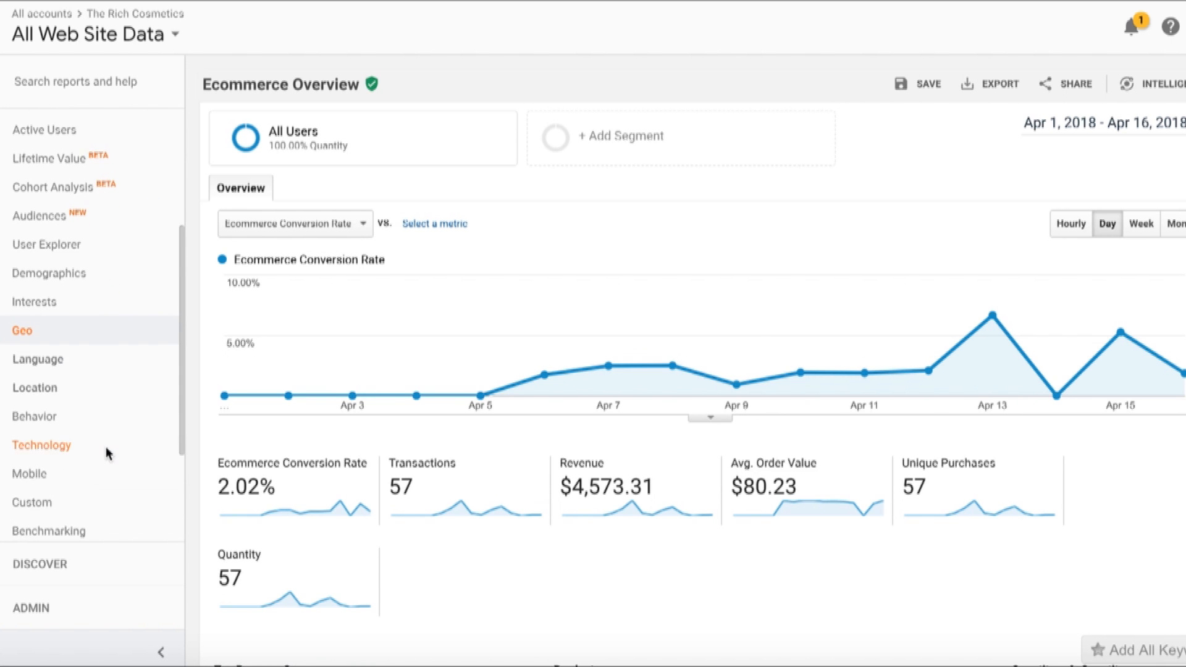
left_click(45, 388)
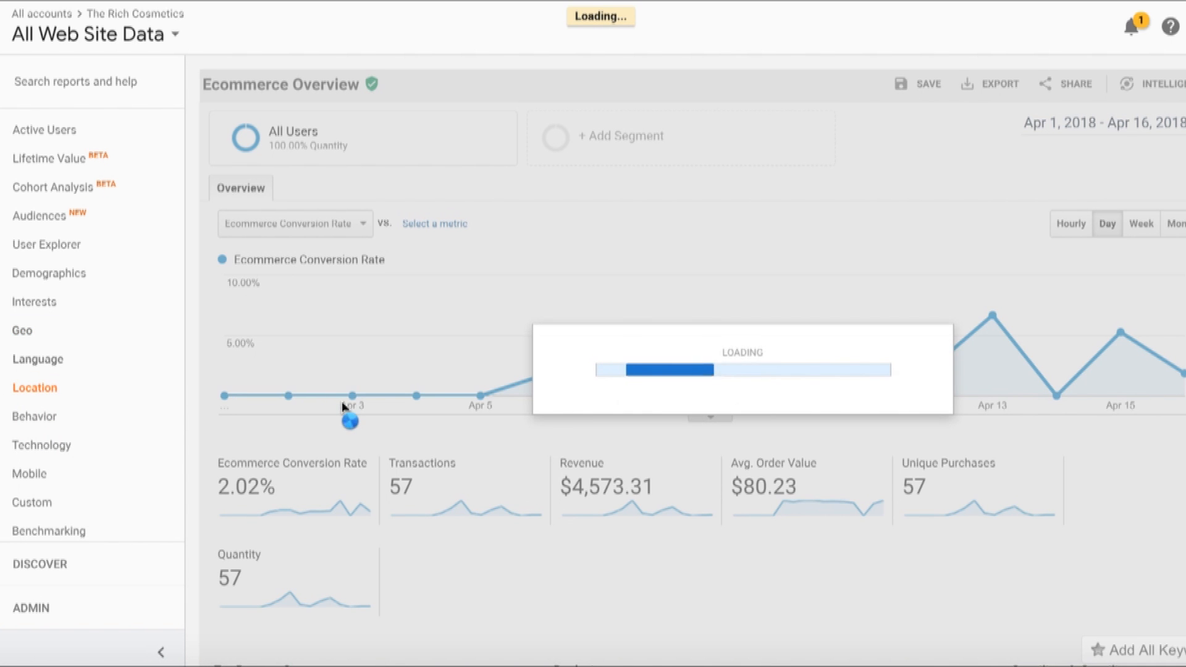
scroll(442, 453, "down", 3)
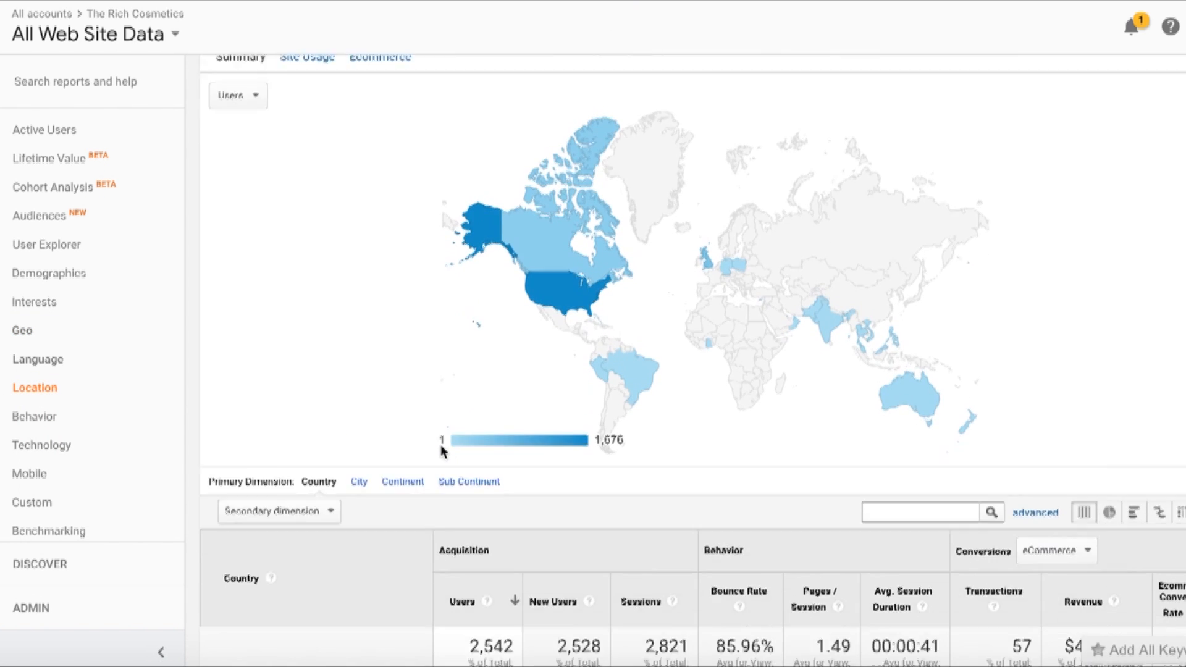
scroll(576, 357, "down", 6)
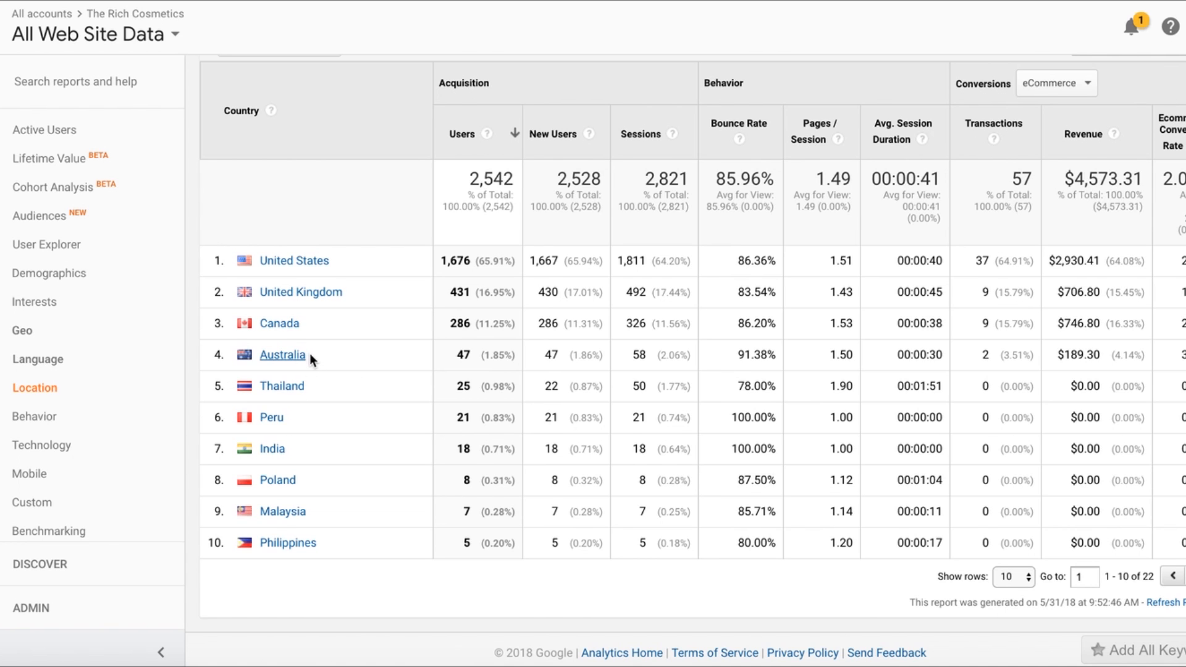
Drill down into the United States to list its regions and highlight the Massachusetts user count.
left_click(289, 262)
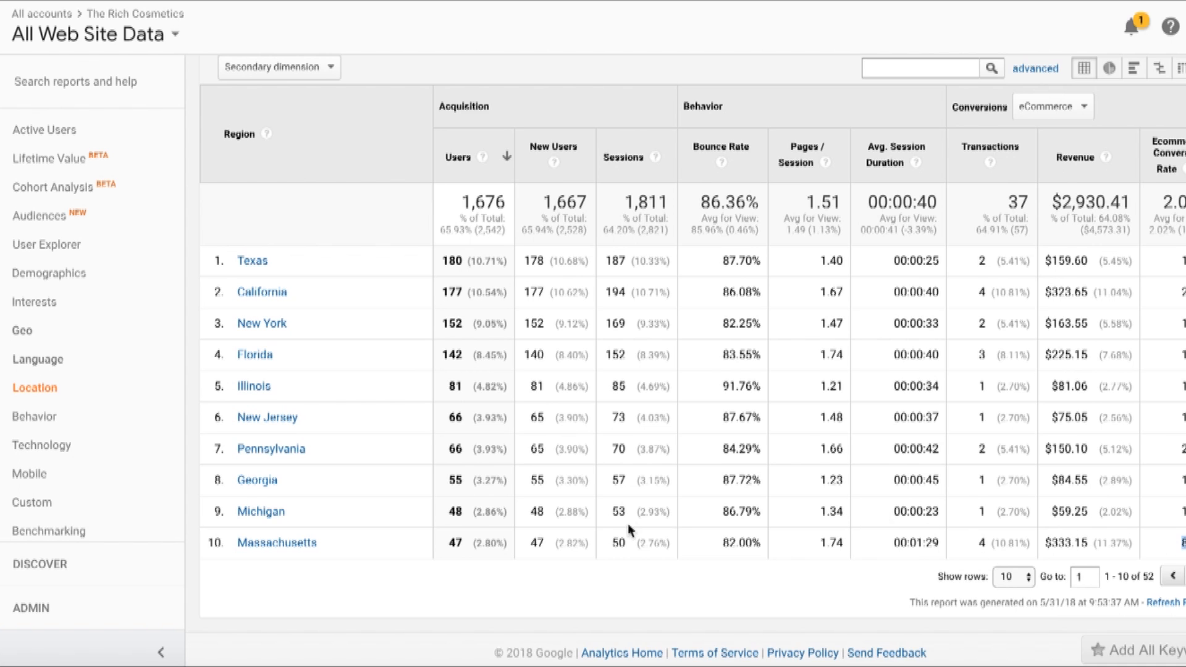
left_click_drag(465, 543, 452, 543)
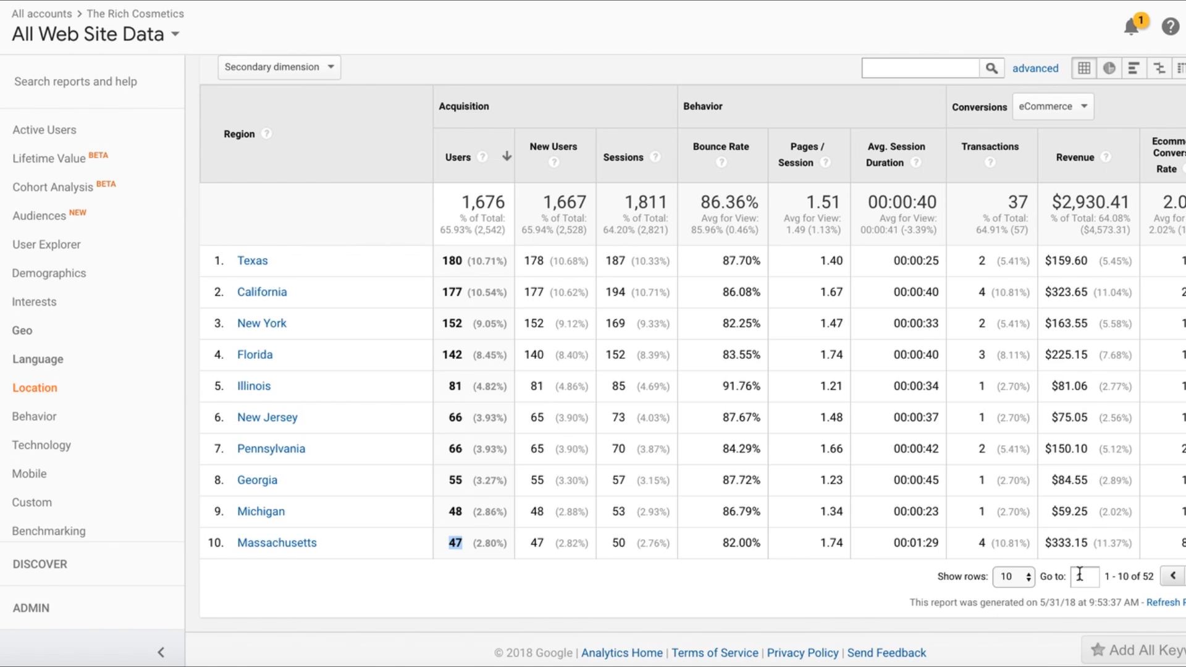
Show 100 rows in the United States region table and sort it by Transactions in descending order.
left_click(1012, 576)
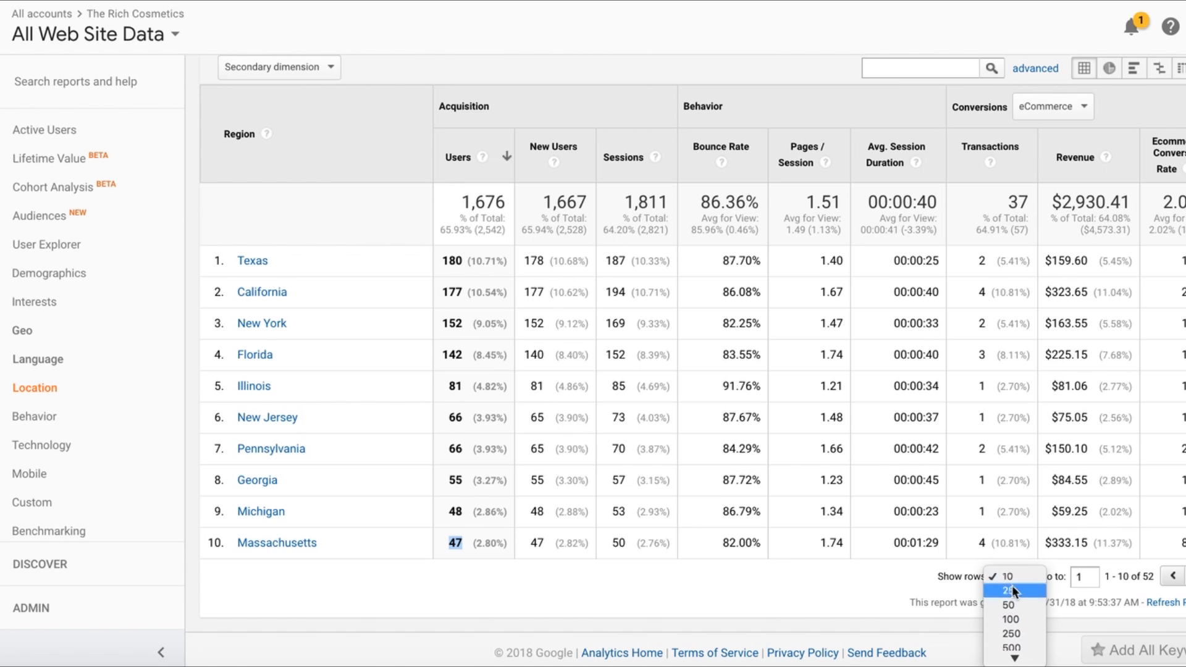
left_click(1014, 619)
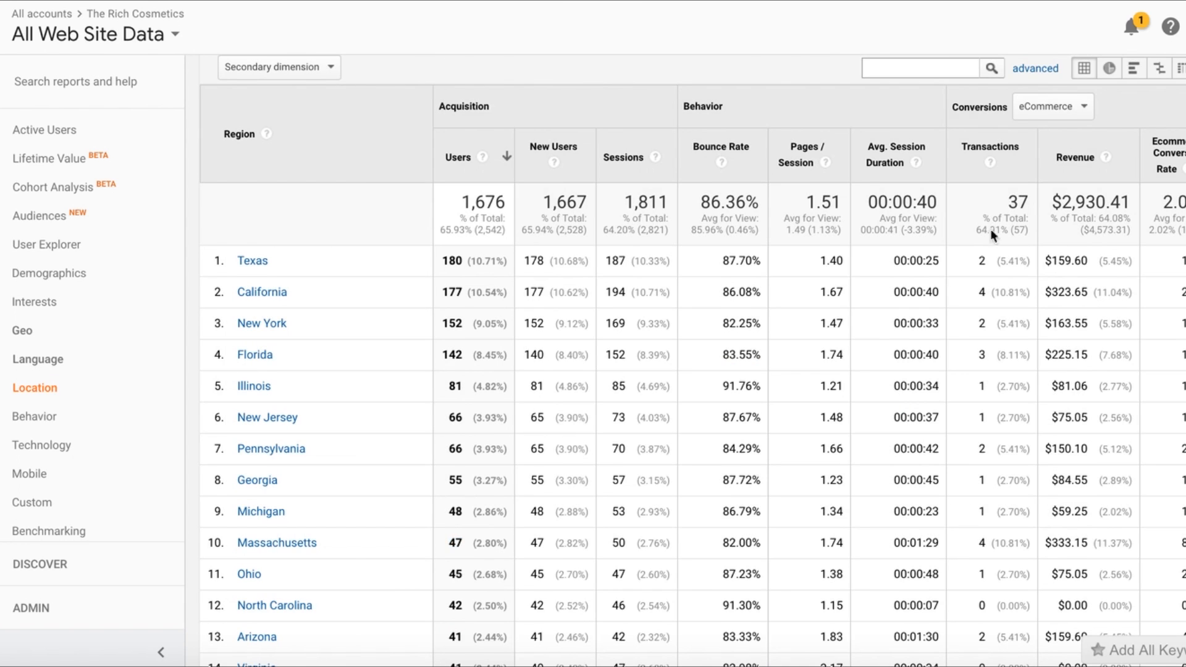
left_click(1007, 150)
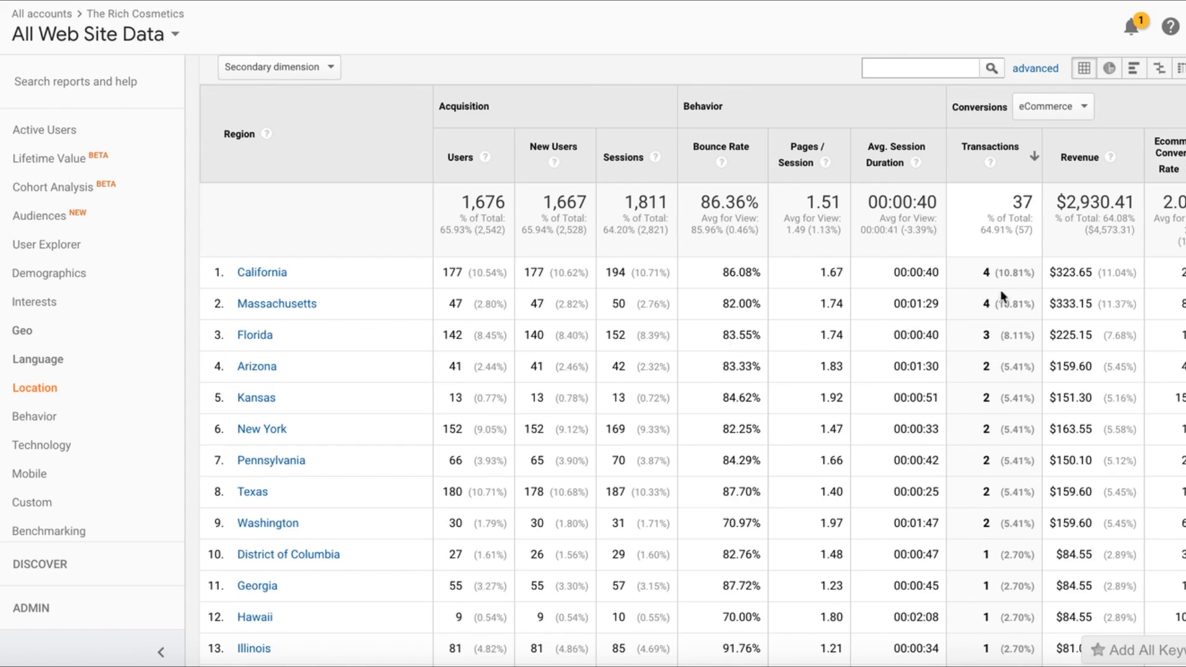
Examine the transaction figures across the full list of United States regions, from the best sellers to those without sales.
scroll(816, 390, "down", 1)
scroll(817, 390, "down", 9)
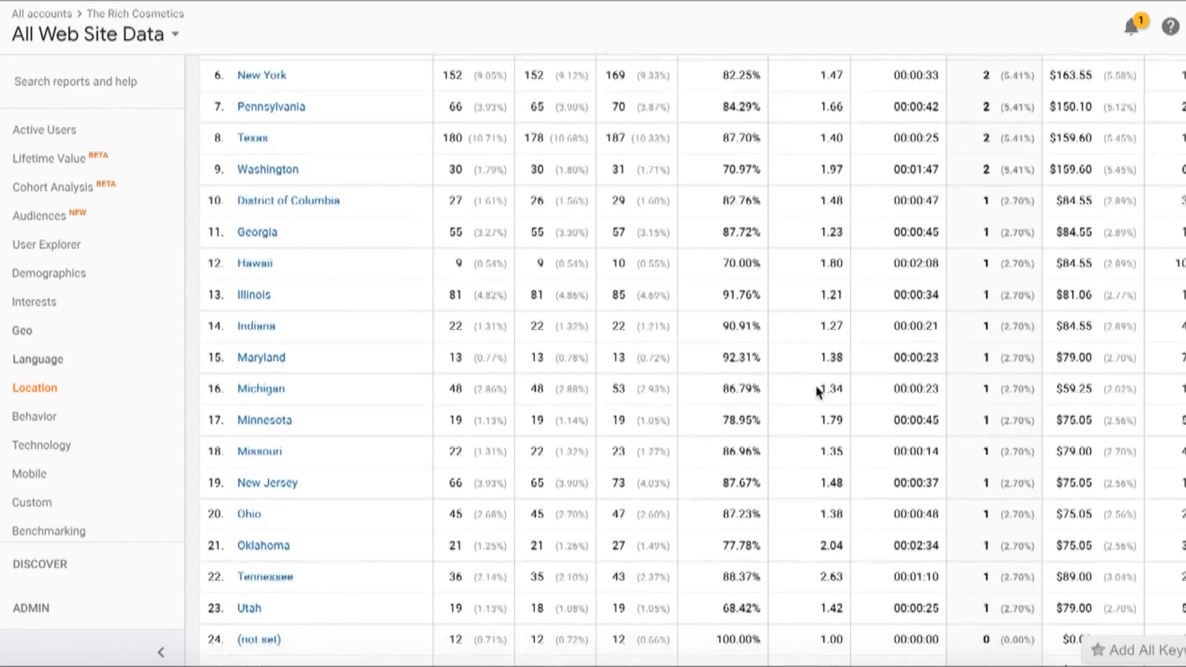
scroll(817, 390, "down", 2)
scroll(818, 389, "up", 3)
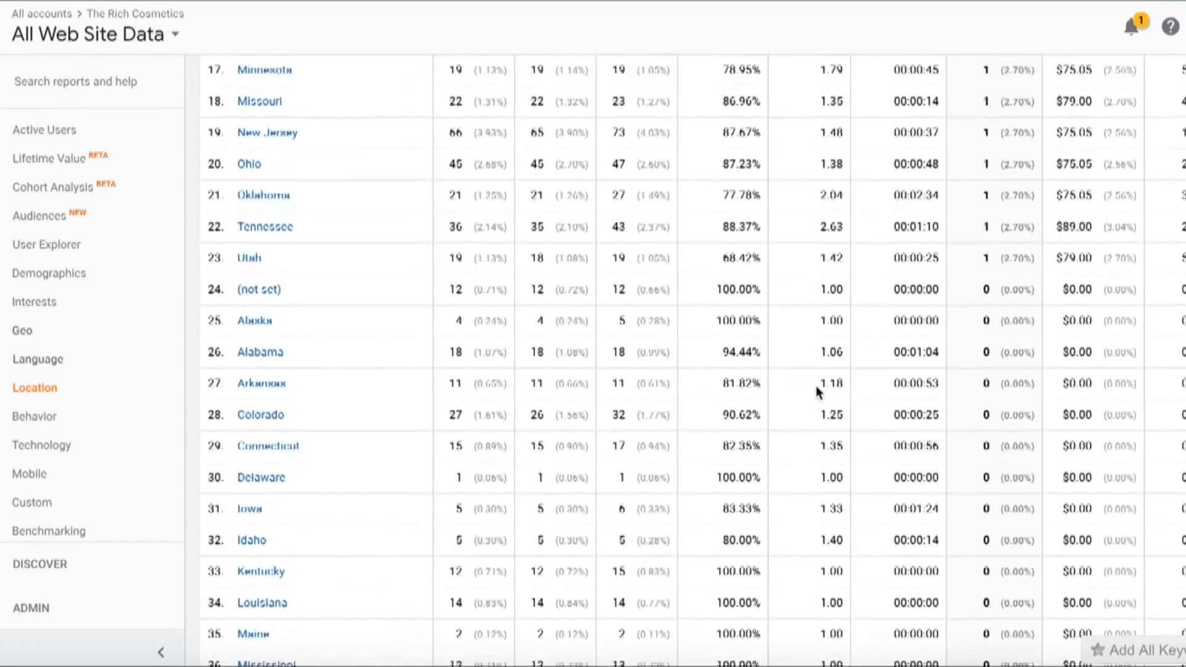
scroll(402, 376, "up", 1)
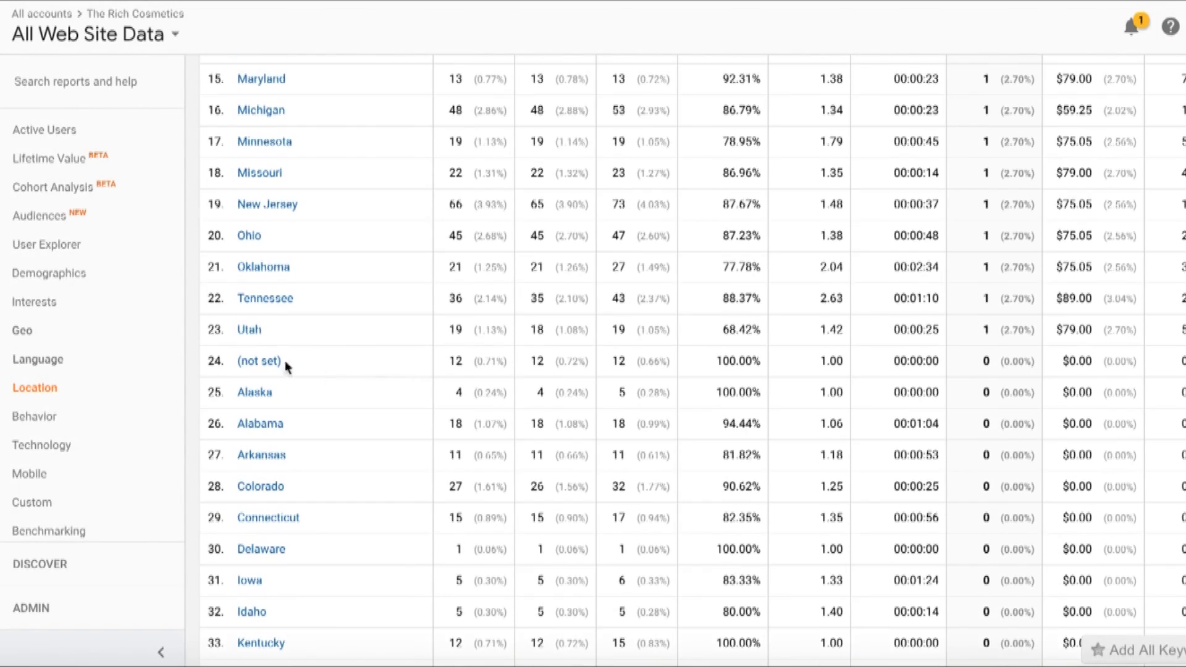
scroll(313, 260, "up", 4)
scroll(312, 259, "up", 6)
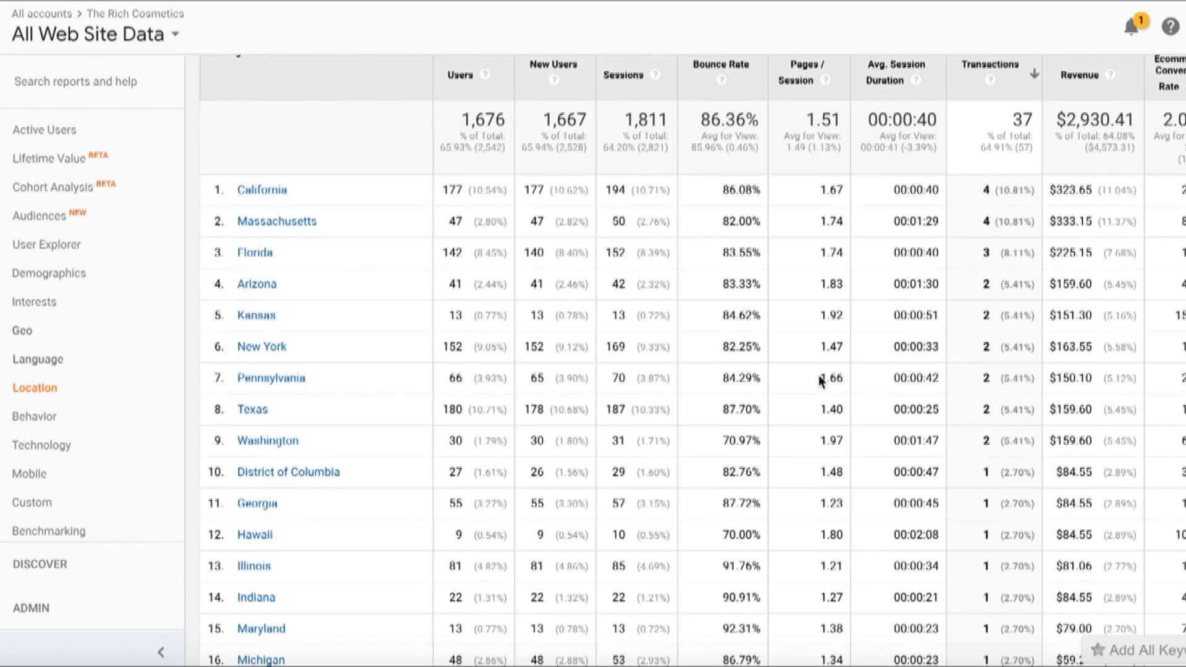
scroll(820, 380, "down", 6)
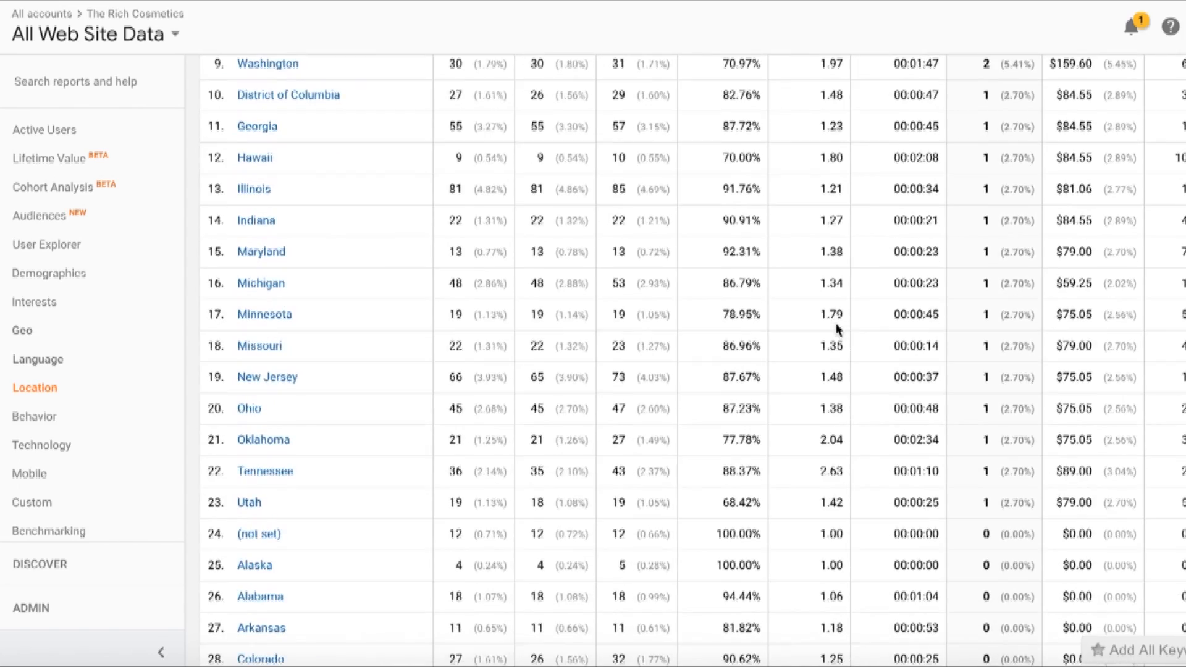
scroll(839, 327, "up", 6)
scroll(836, 324, "down", 3)
scroll(837, 327, "up", 2)
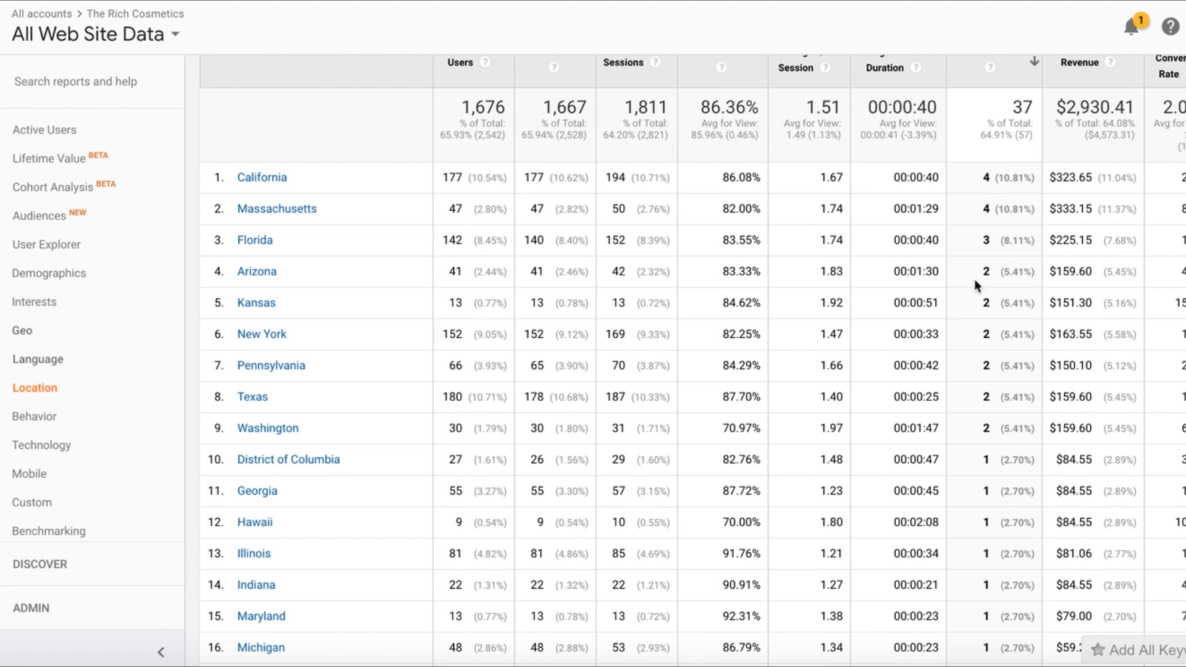
scroll(927, 320, "down", 1)
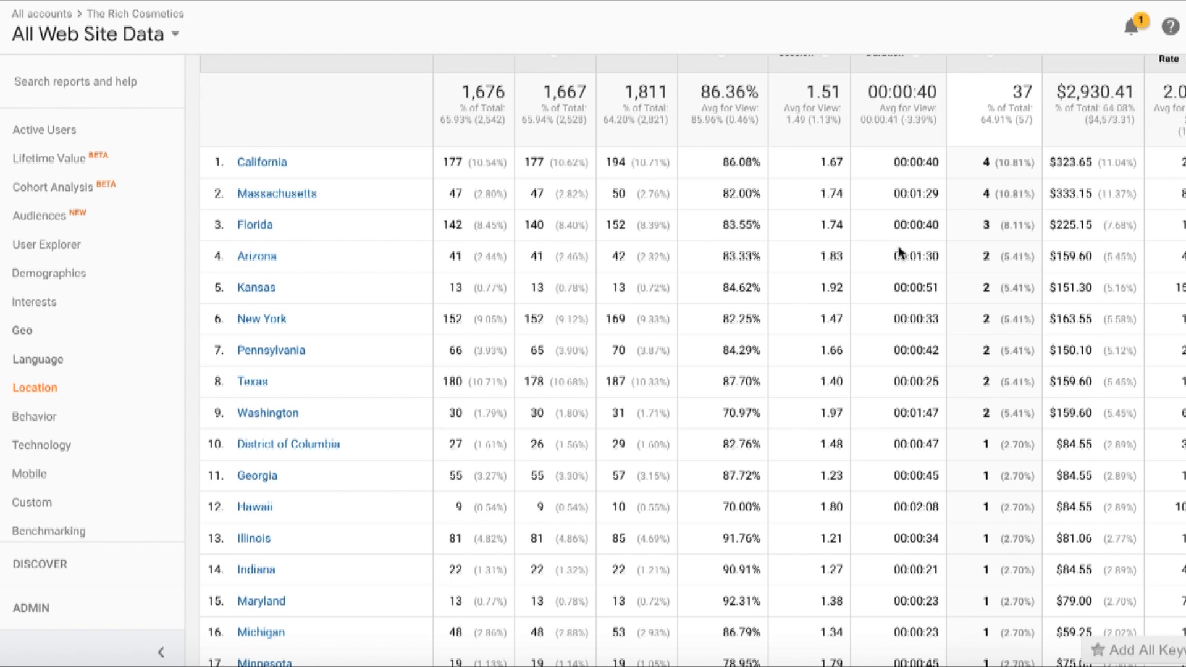
Compare transactions and ecommerce conversion rates of California, Massachusetts, Florida and Kansas, and check the Kansas user count.
left_click_drag(981, 162, 986, 240)
left_click(975, 157)
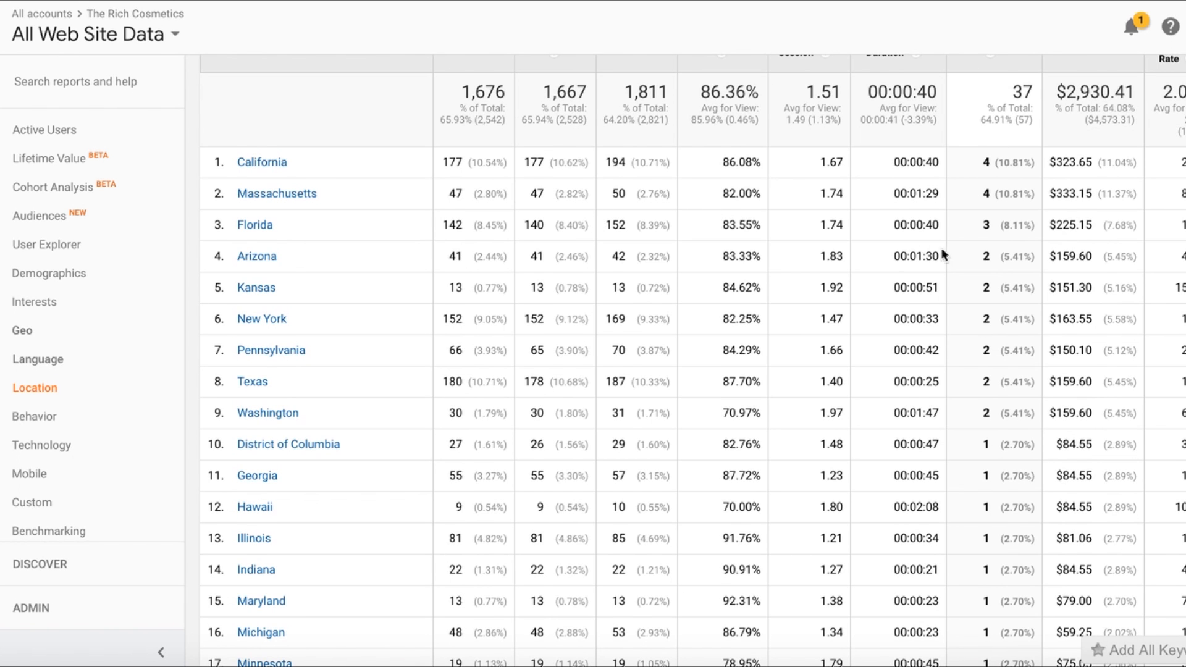
double_click(1180, 194)
double_click(1180, 288)
left_click_drag(452, 288, 463, 289)
left_click_drag(1181, 166, 1185, 166)
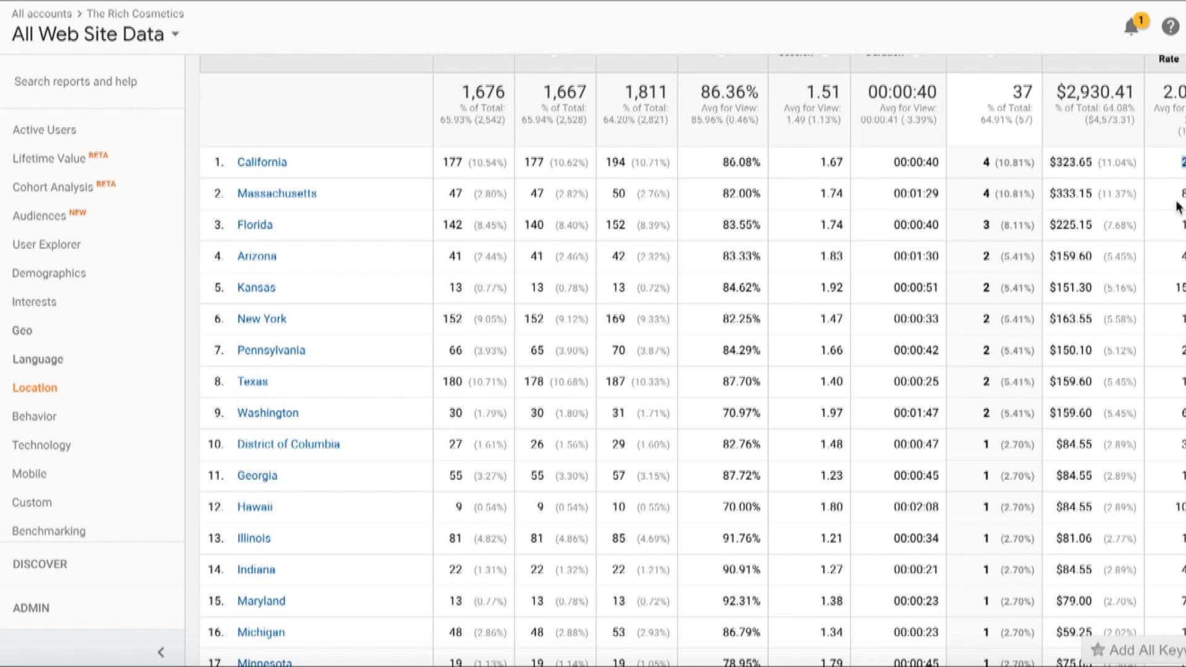
left_click_drag(1180, 227, 1185, 226)
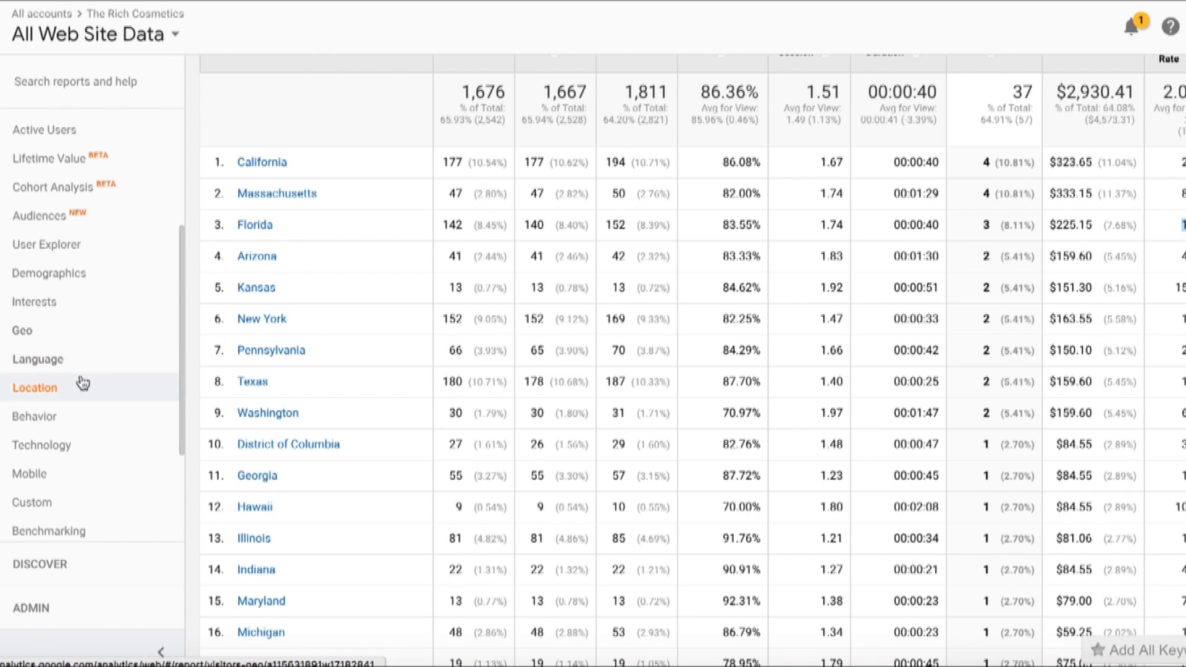
Open the Audience demographics report on Age and show its table of age groups.
key("super+[")
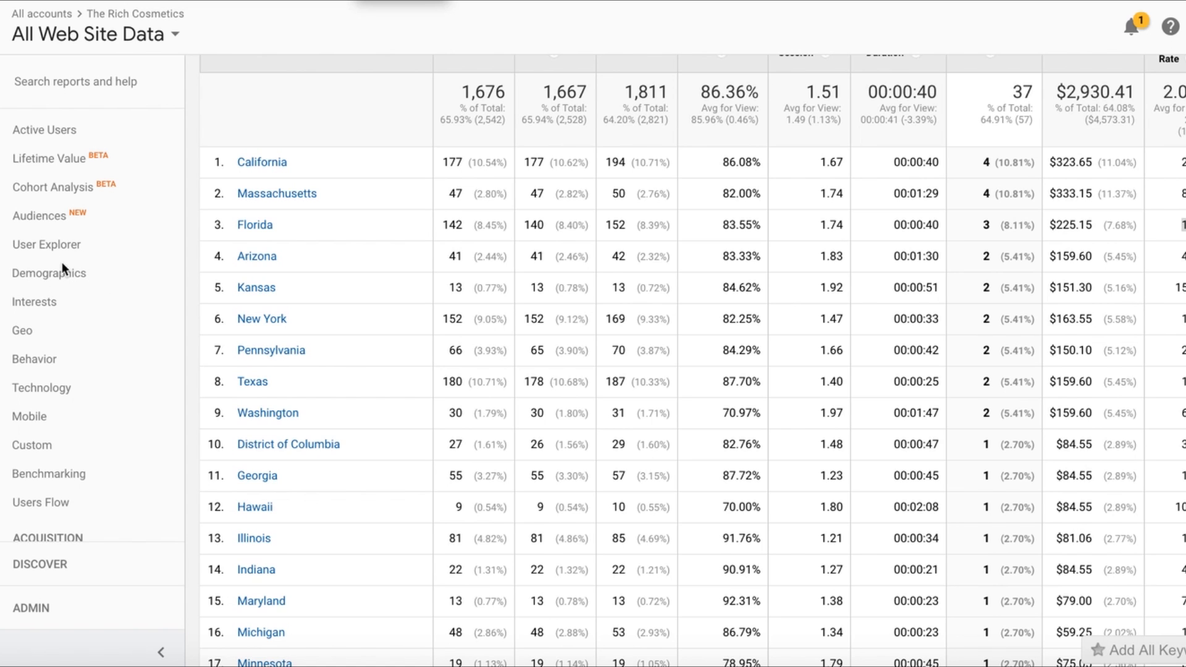
left_click(28, 275)
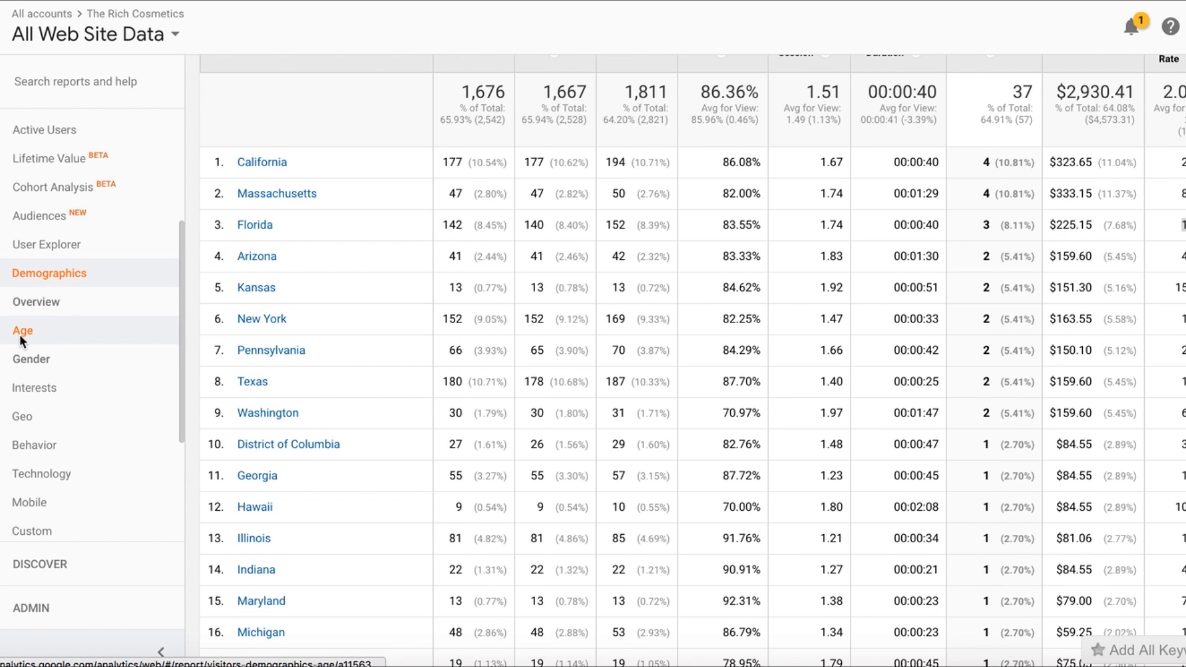
left_click(21, 333)
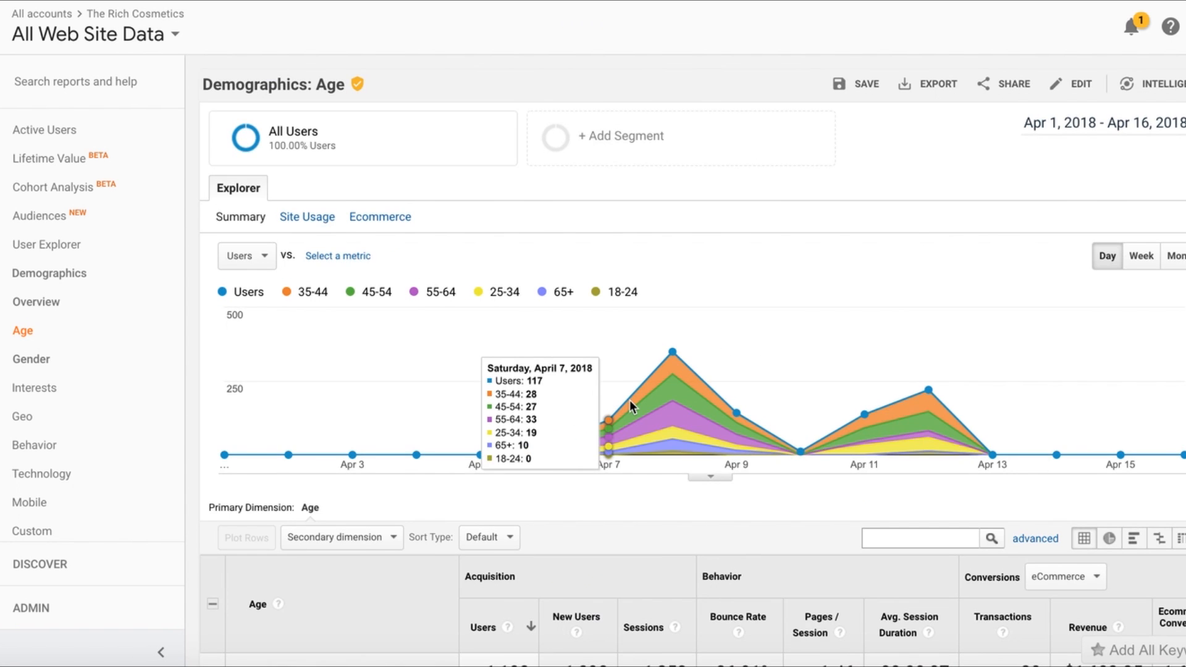
scroll(623, 390, "down", 1)
scroll(620, 384, "down", 5)
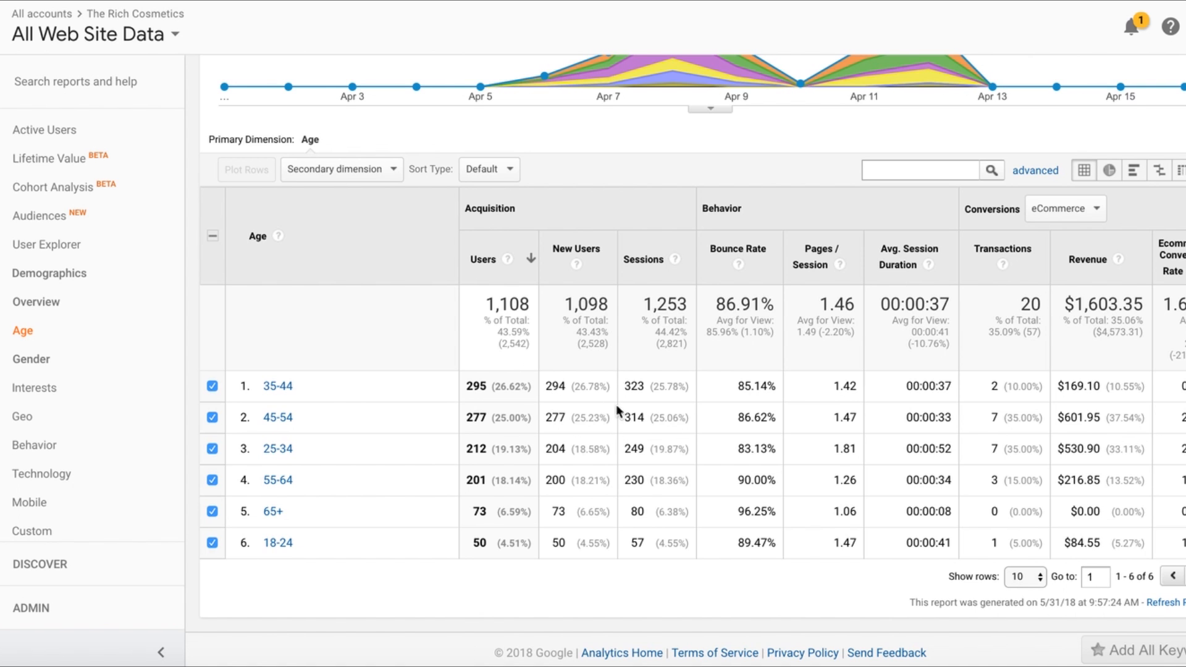
Examine the users, sessions, transactions and revenue of each age group against the chart of daily users.
scroll(547, 392, "up", 1)
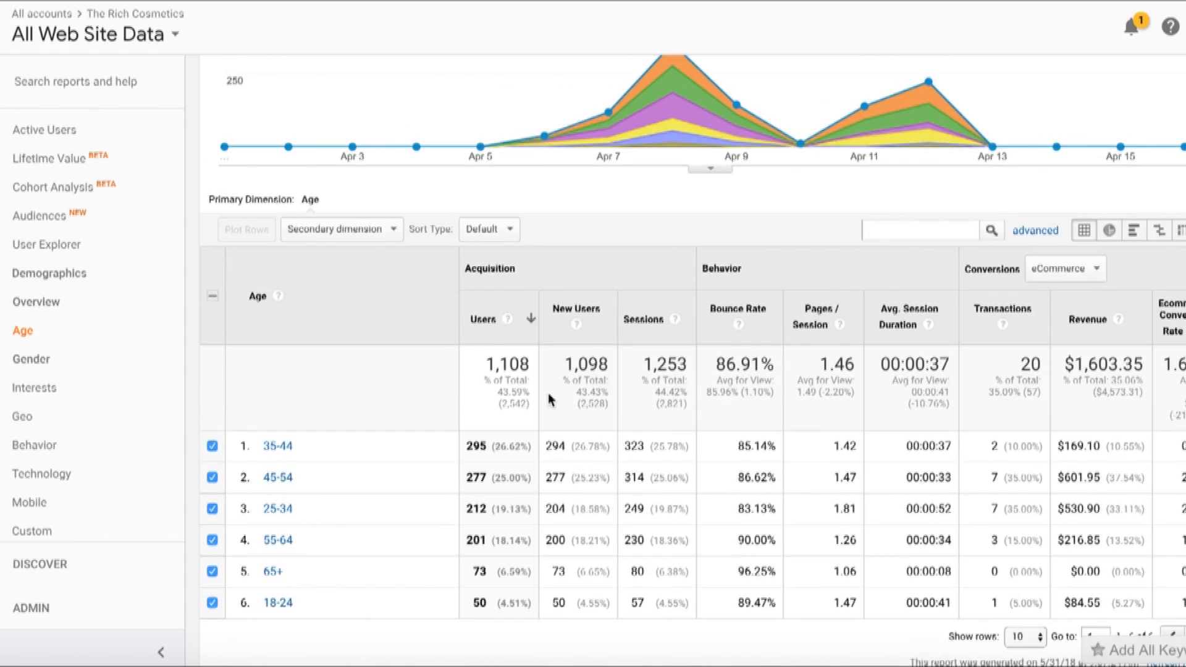
scroll(547, 393, "up", 2)
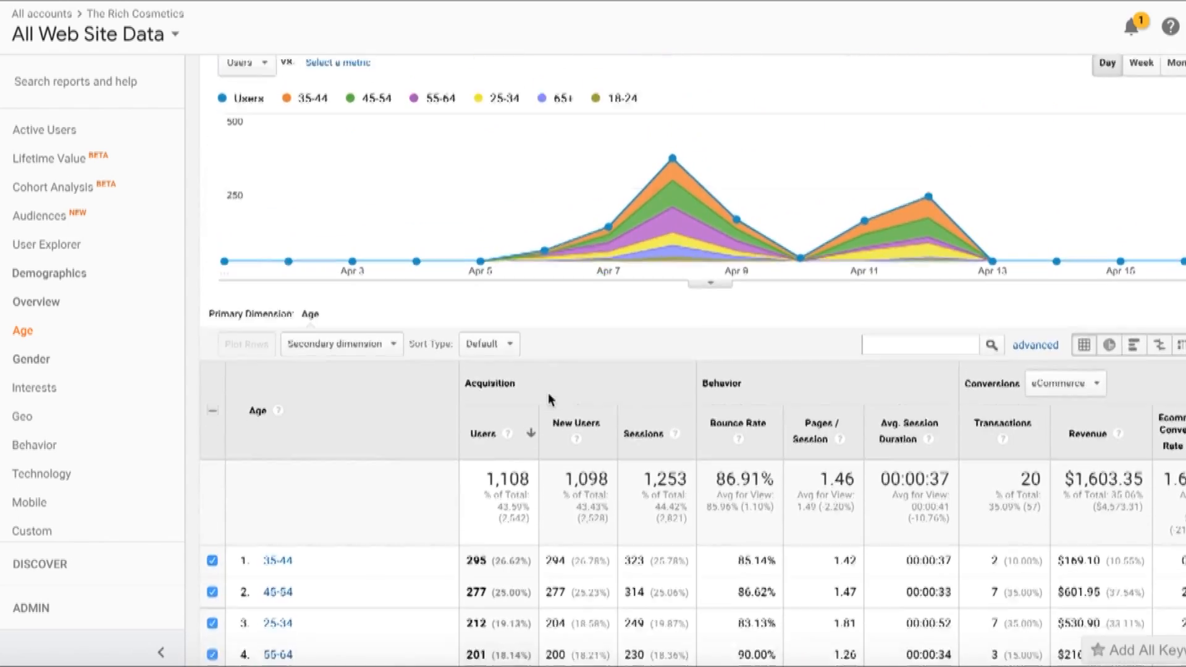
scroll(547, 393, "down", 3)
scroll(548, 393, "up", 1)
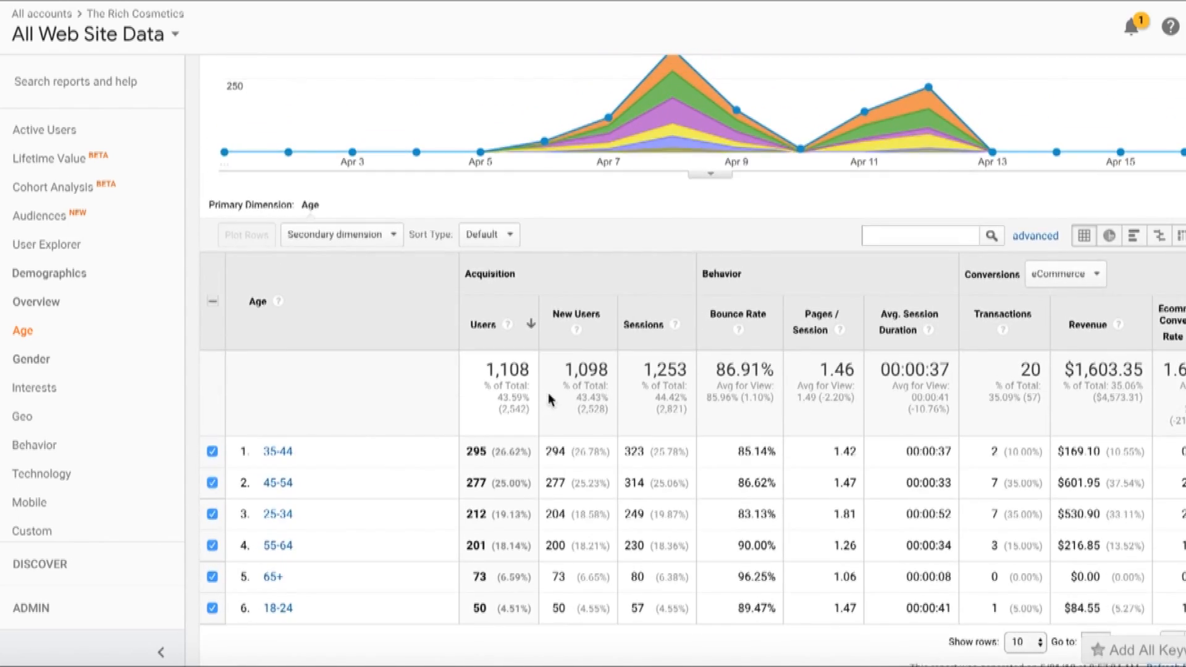
scroll(549, 401, "down", 1)
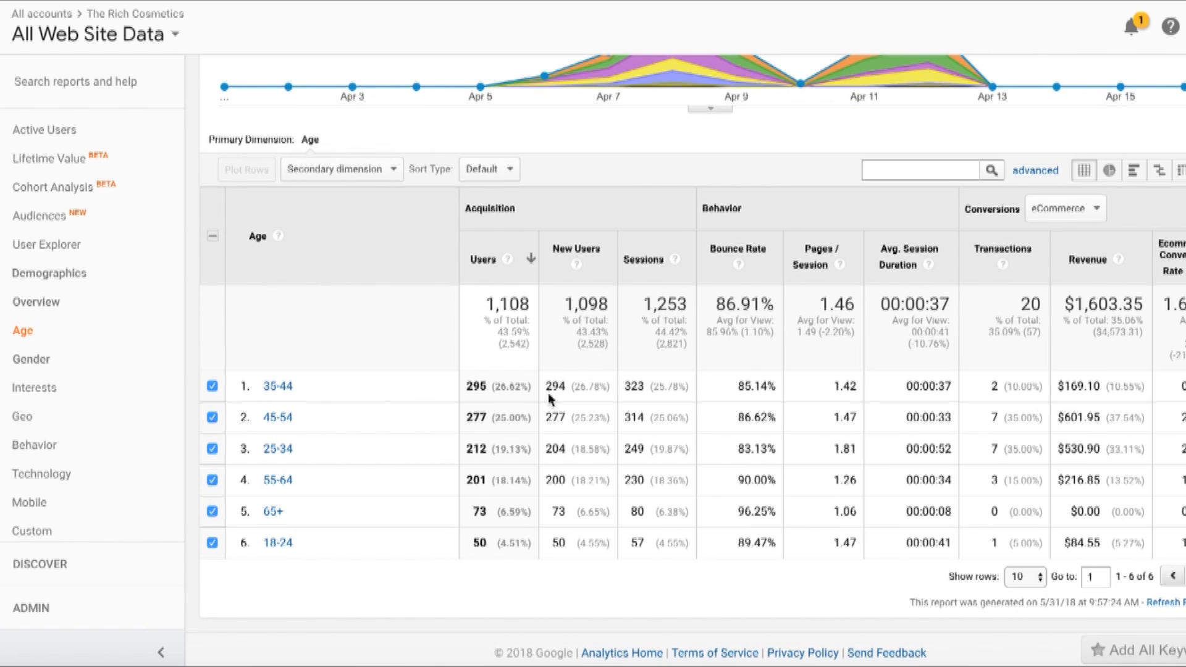
scroll(596, 326, "up", 3)
scroll(596, 326, "down", 1)
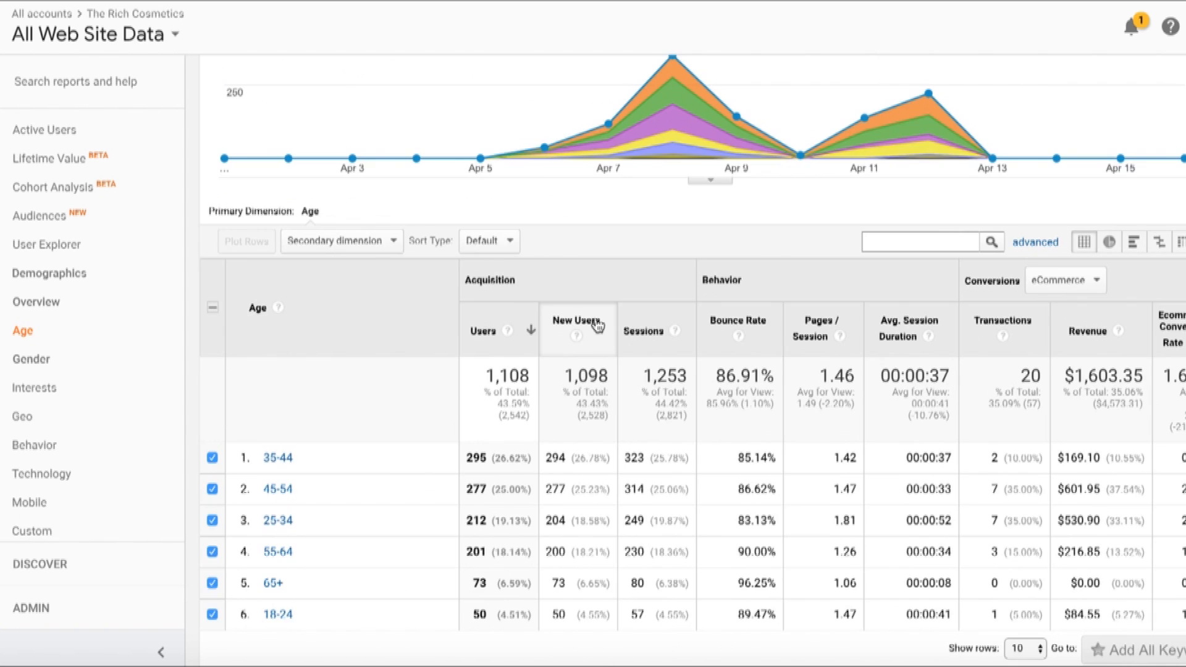
scroll(596, 326, "up", 1)
scroll(597, 326, "down", 1)
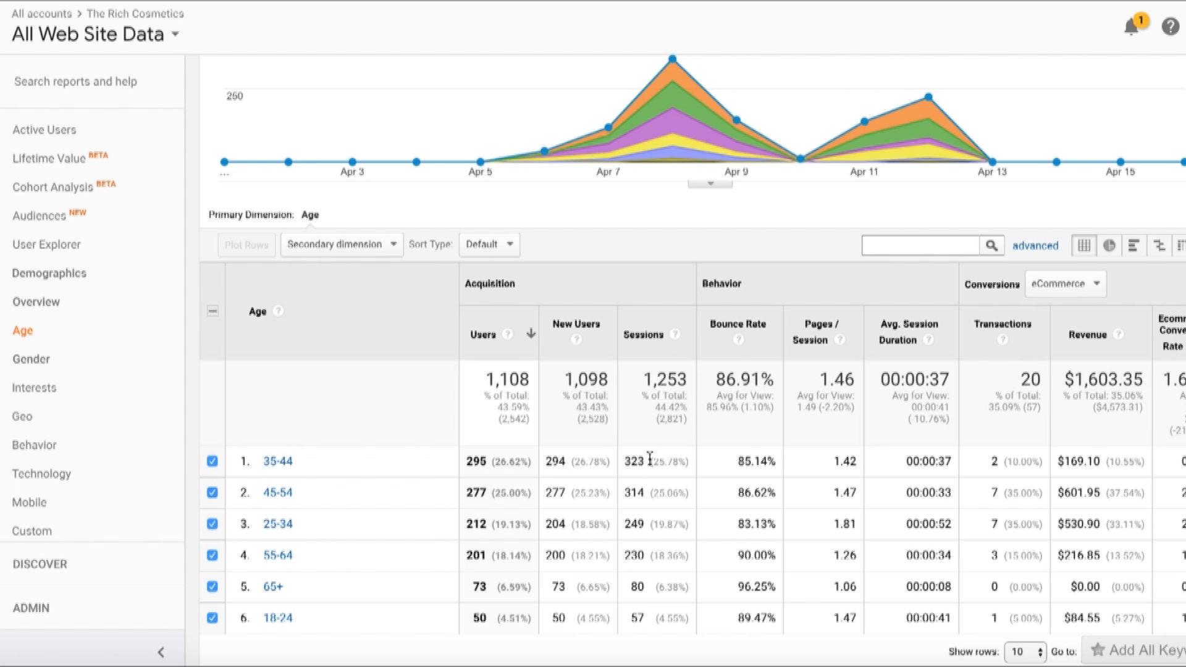
scroll(603, 473, "down", 1)
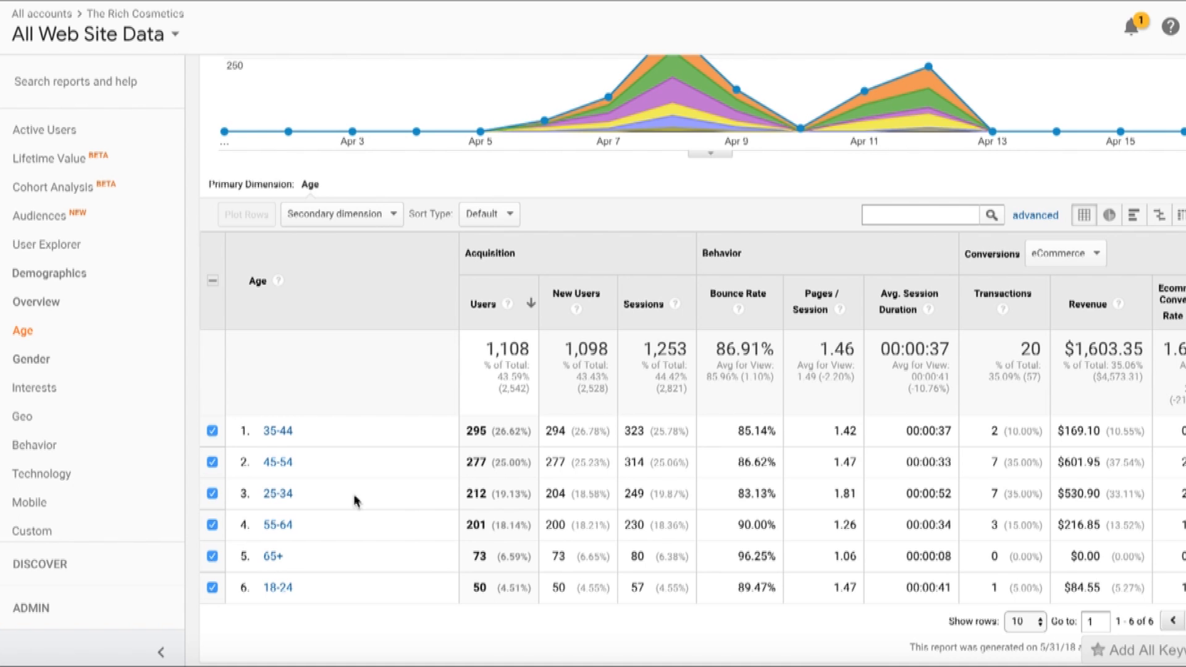
Compare the 25-34 and 45-54 age groups by ecommerce conversion rate, and check the transactions and users of 45-54.
left_click_drag(305, 497, 259, 499)
left_click_drag(318, 469, 265, 457)
left_click_drag(988, 462, 1007, 460)
left_click_drag(1178, 466, 1185, 464)
left_click_drag(1181, 498, 1185, 494)
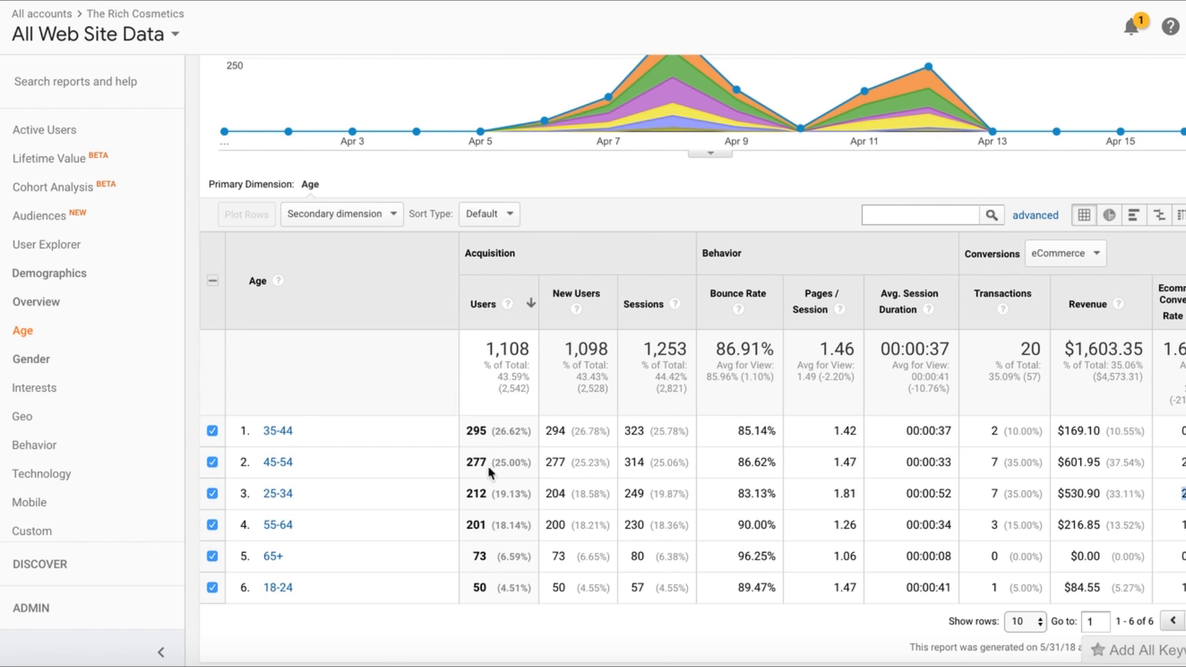
left_click_drag(488, 464, 468, 463)
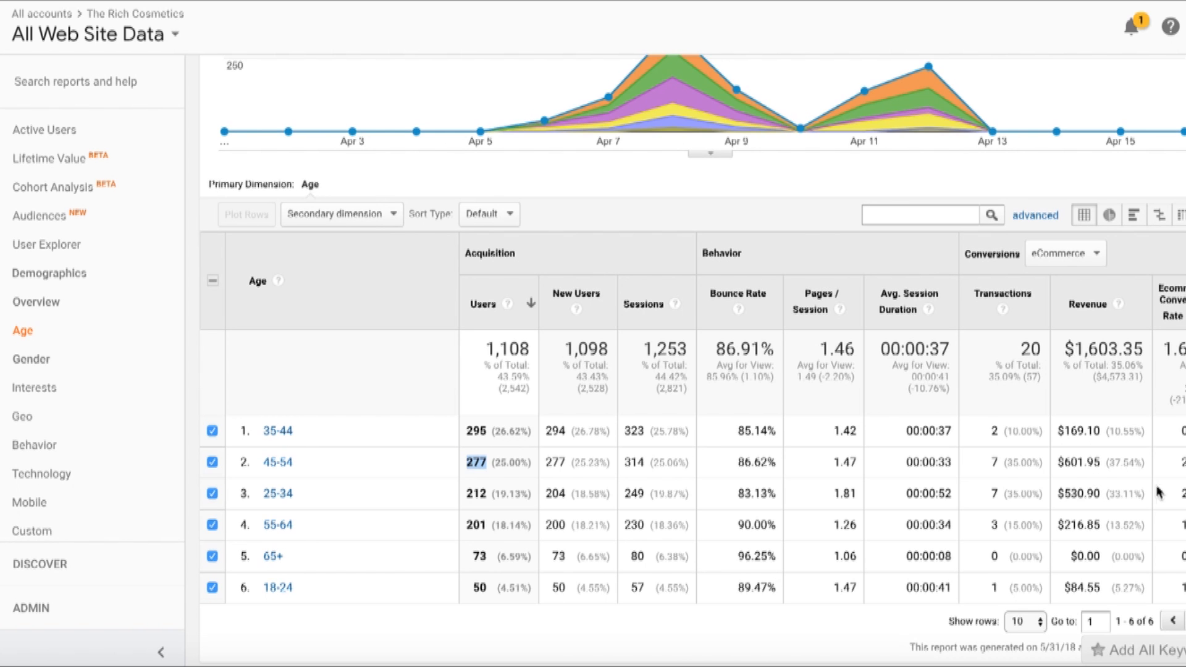
left_click_drag(1179, 494, 1185, 494)
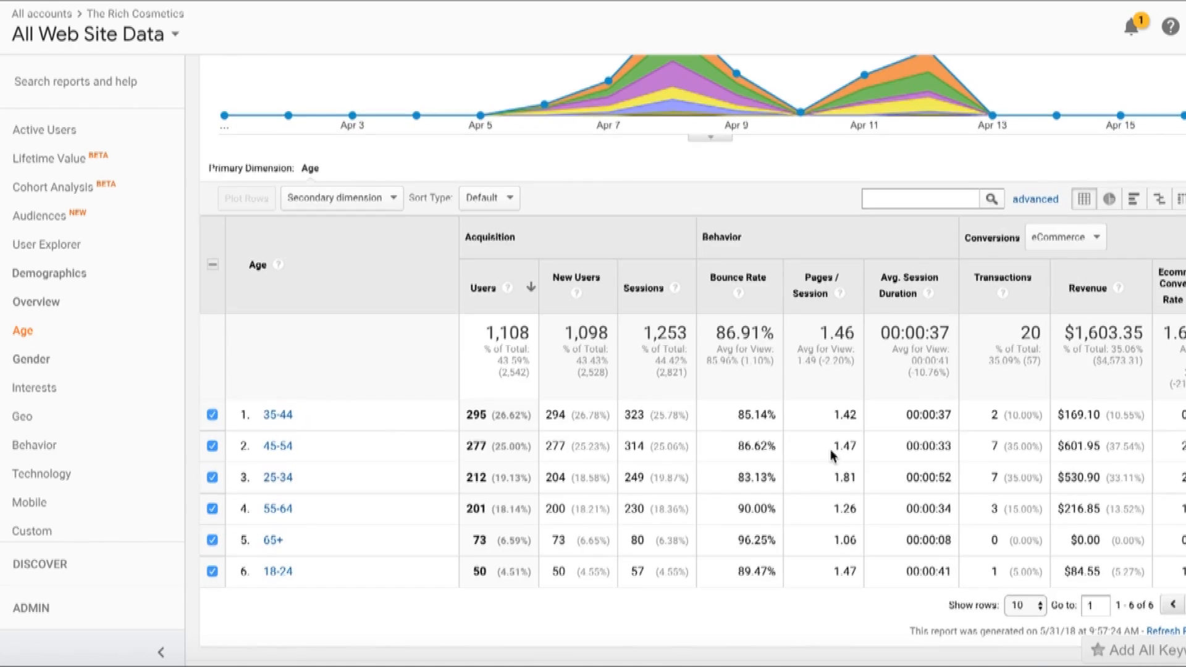
Review the age table again, comparing the acquisition, behavior and ecommerce figures across the six age groups.
scroll(834, 457, "up", 2)
scroll(834, 457, "down", 1)
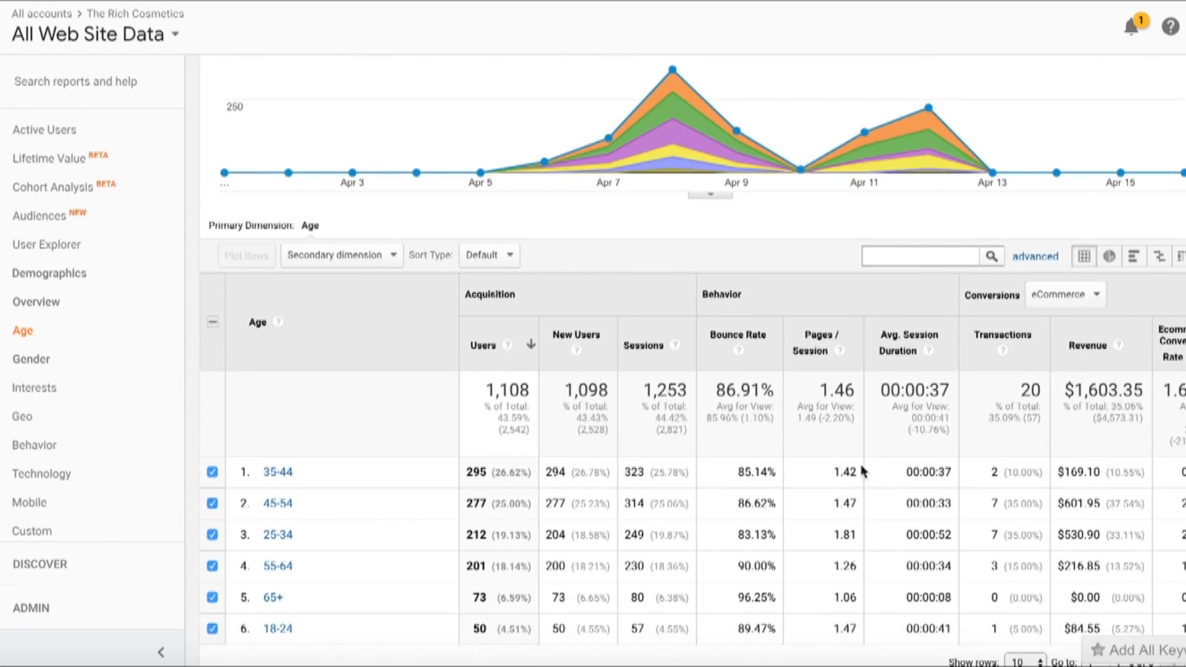
scroll(950, 474, "down", 2)
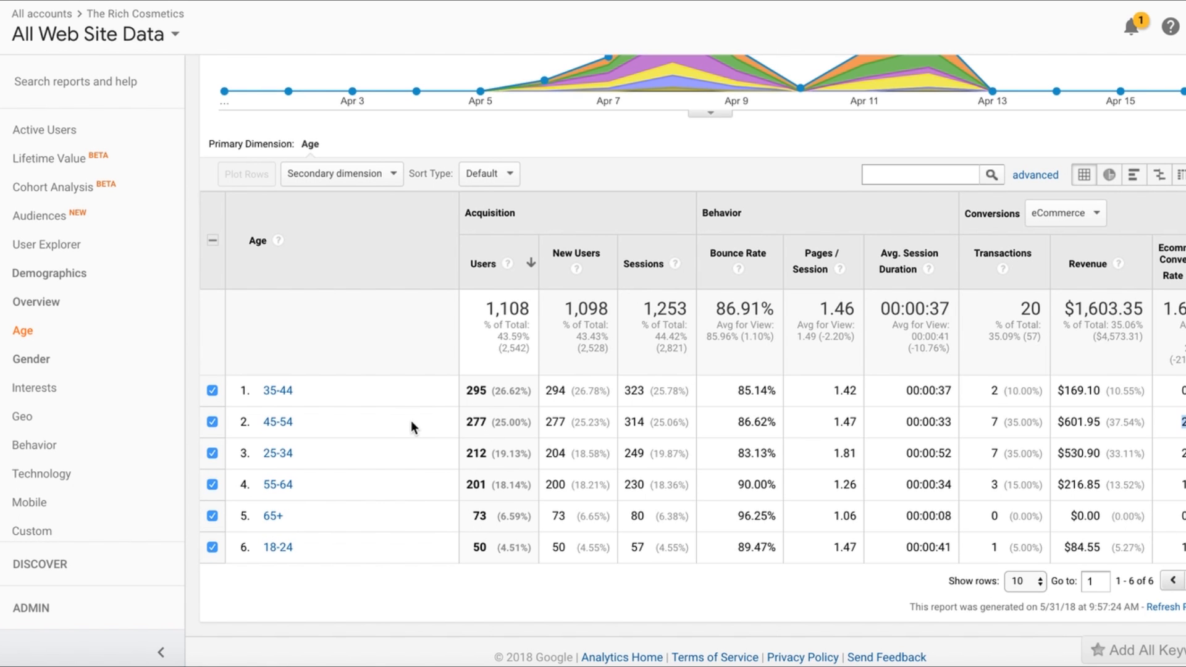
scroll(412, 422, "up", 1)
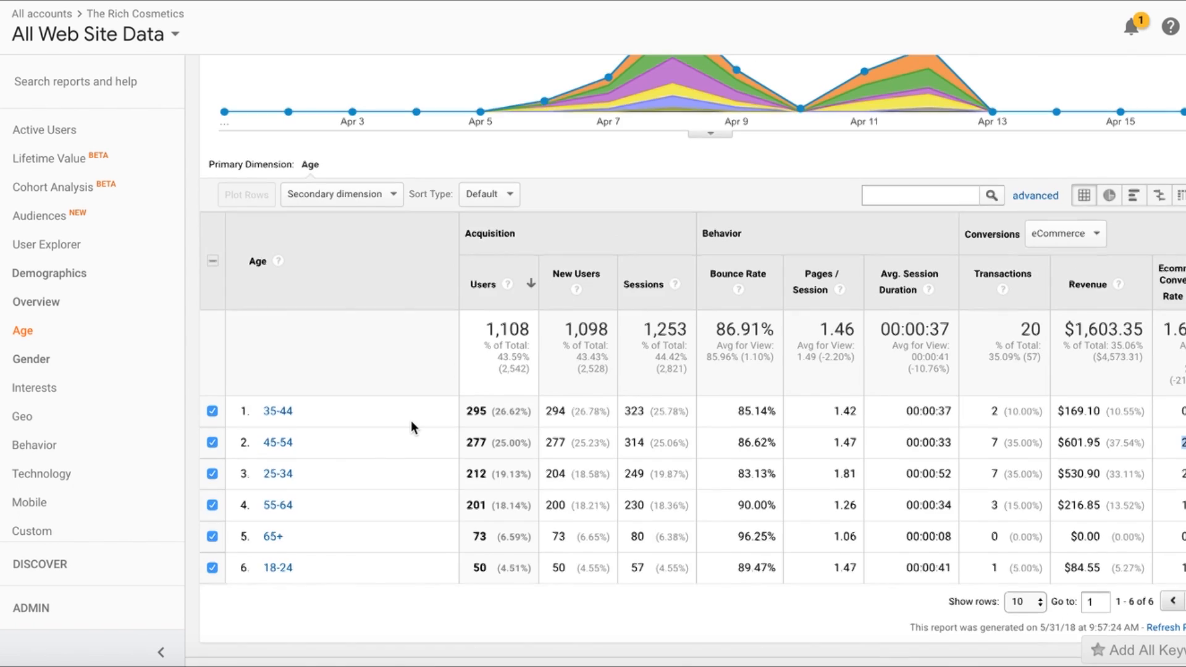
scroll(412, 426, "up", 2)
scroll(410, 421, "up", 1)
scroll(410, 421, "down", 3)
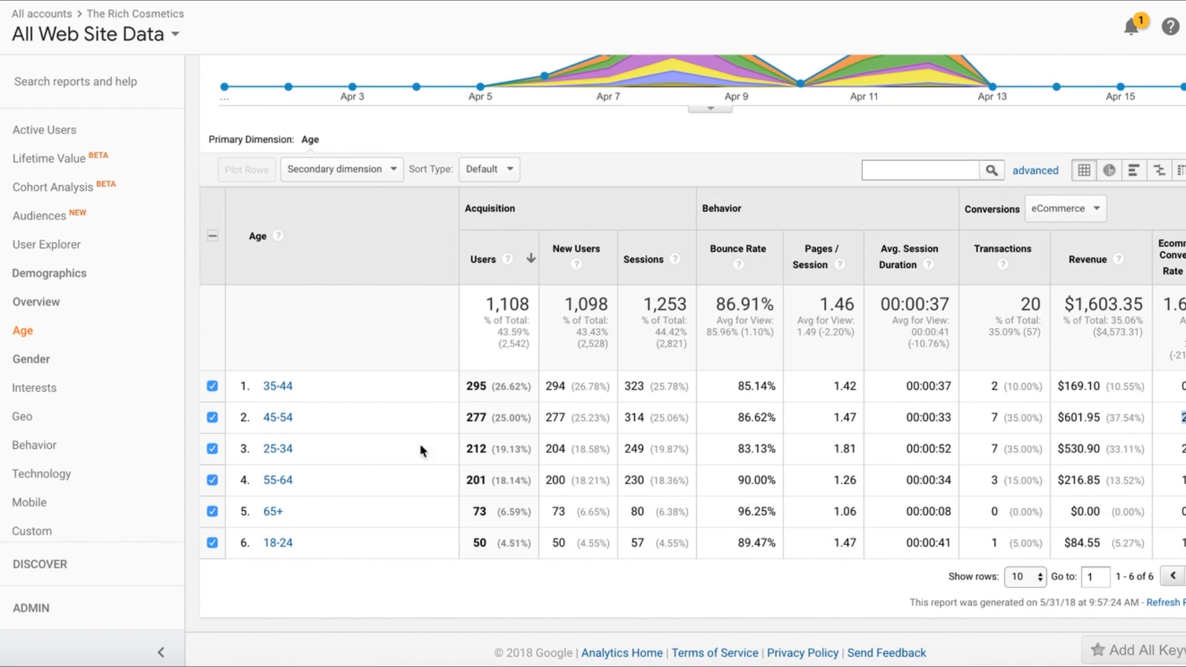
scroll(360, 352, "up", 6)
scroll(362, 357, "down", 5)
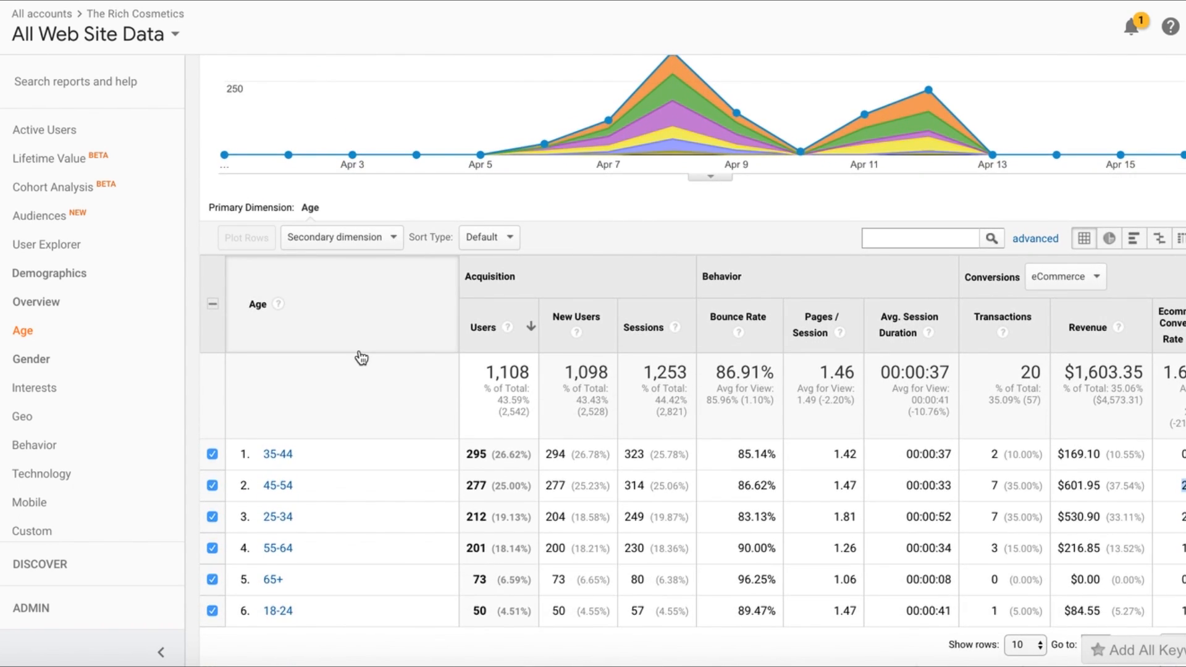
Examine the daily users chart by age group, checking the breakdown for April 7, April 8 and April 10, 2018.
scroll(413, 351, "up", 5)
scroll(414, 351, "down", 1)
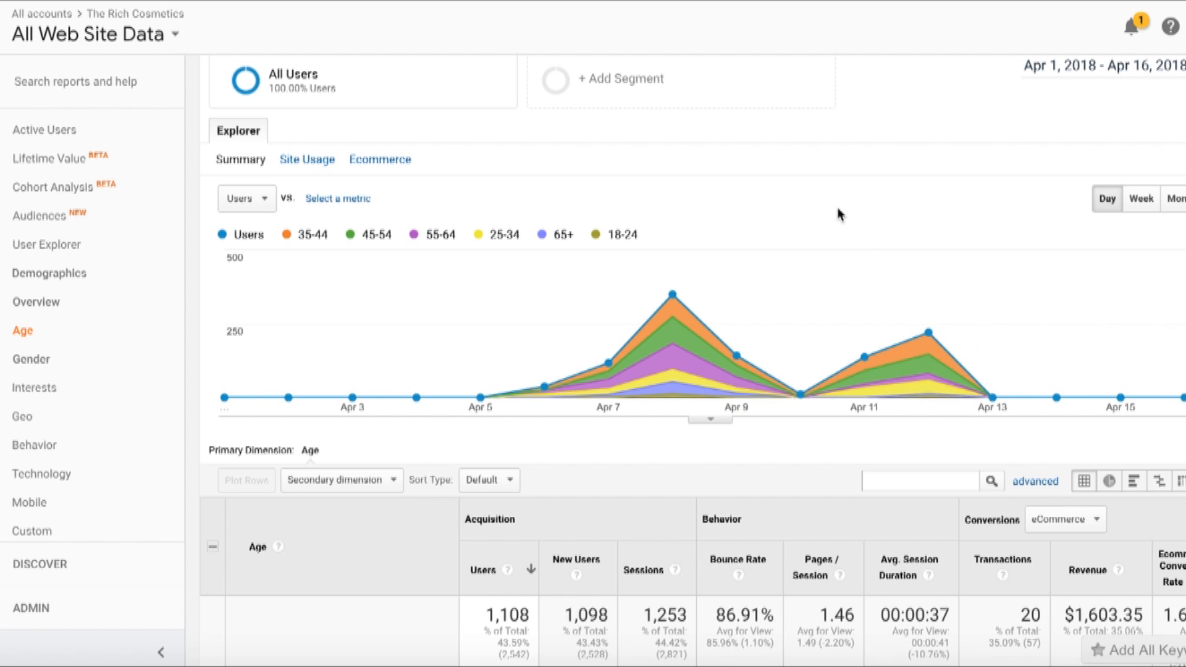
scroll(838, 214, "up", 1)
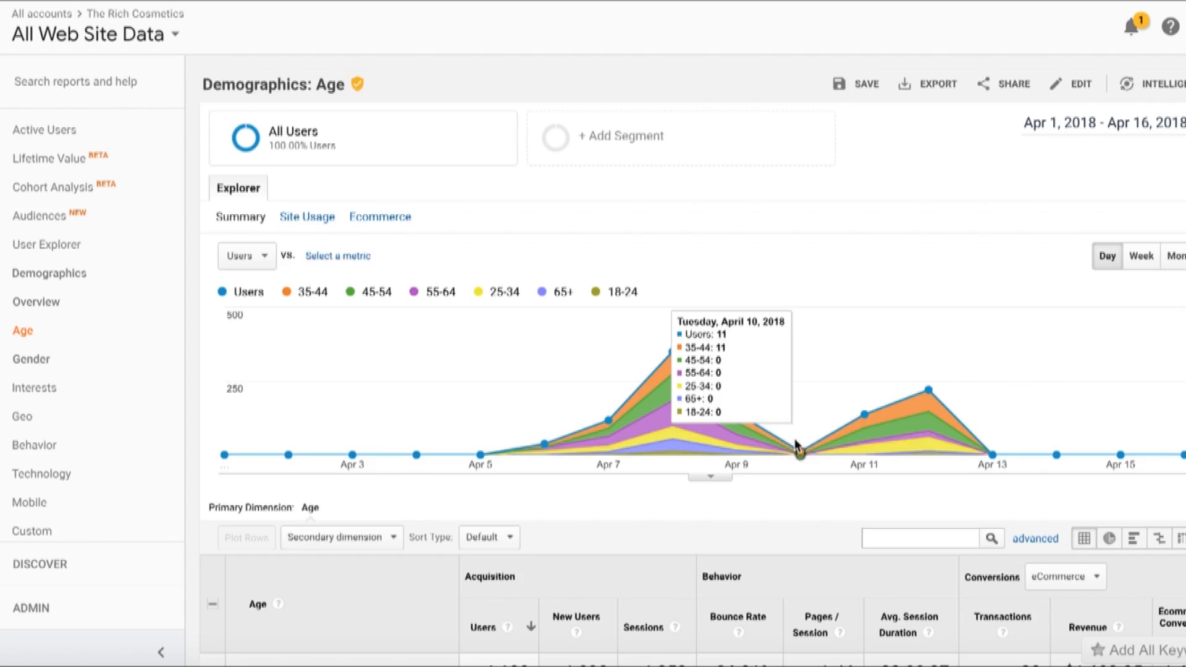
scroll(797, 444, "down", 1)
scroll(797, 445, "down", 4)
scroll(797, 444, "up", 2)
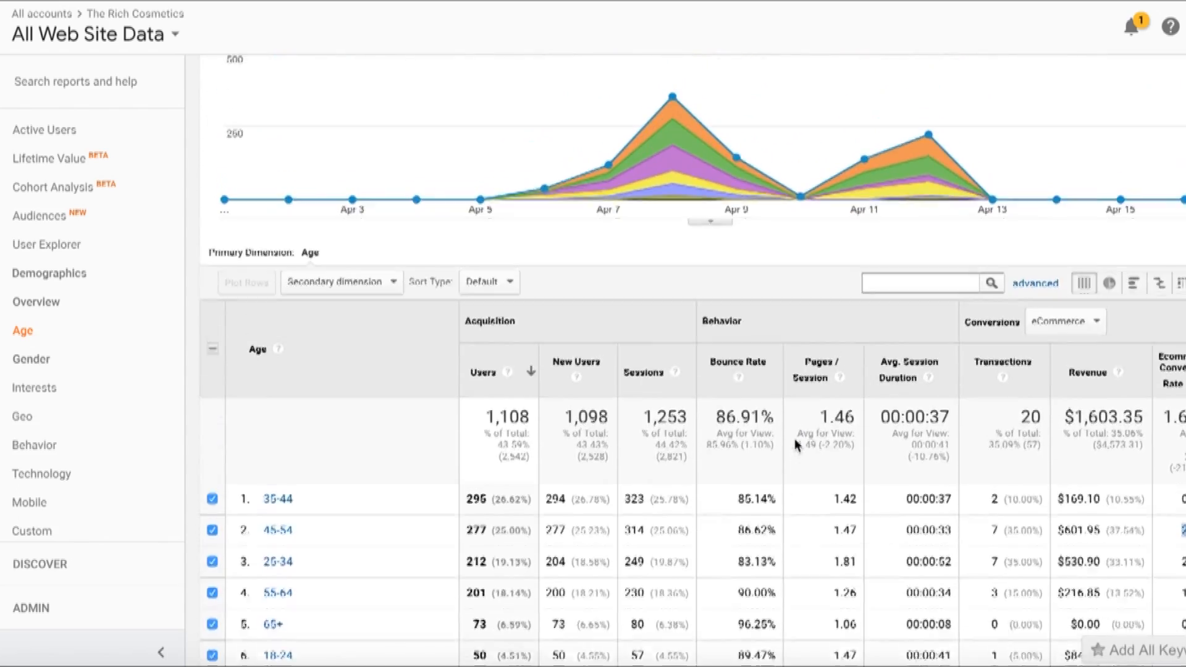
scroll(797, 446, "up", 3)
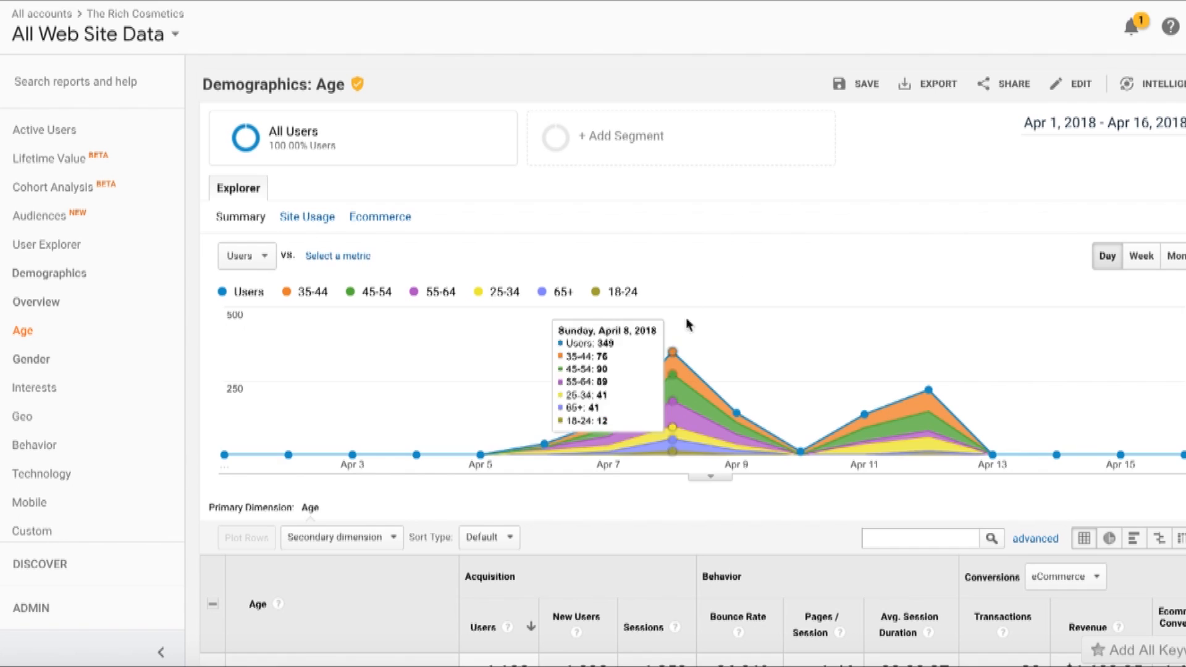
mouse_move(601, 407)
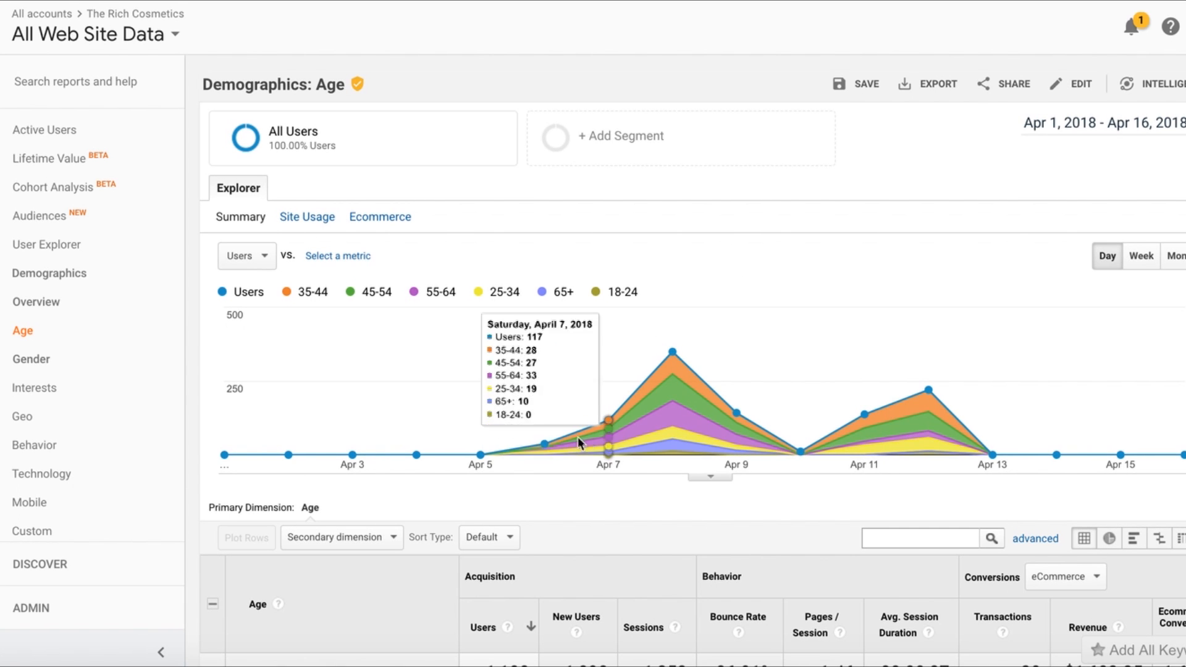
mouse_move(542, 451)
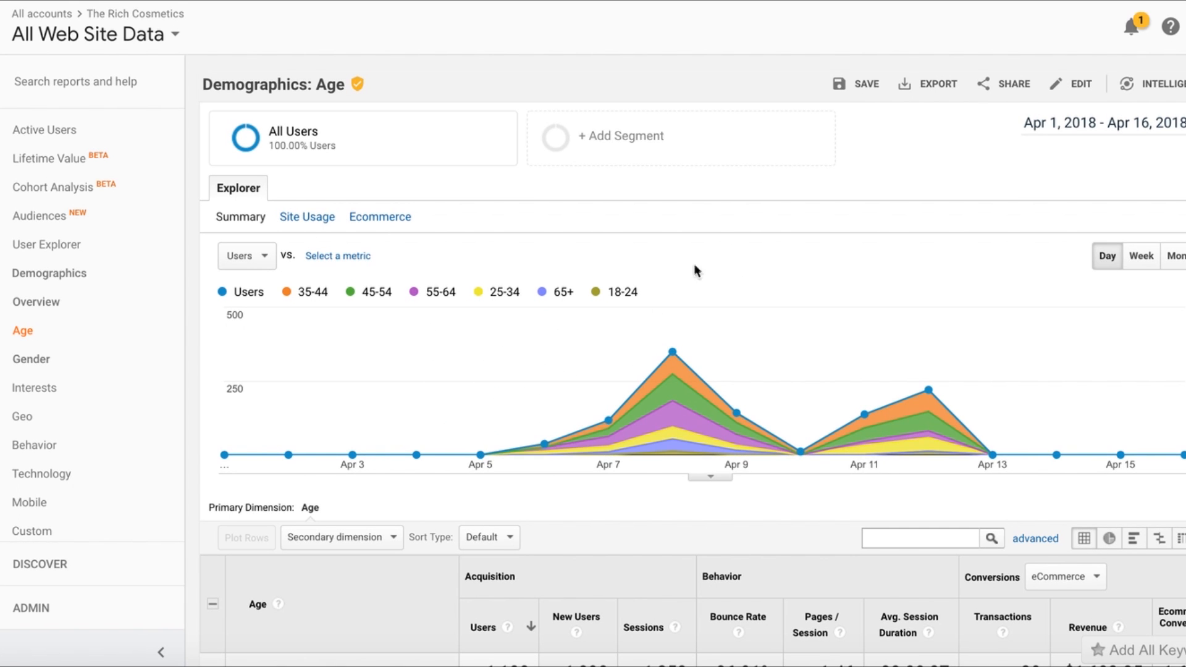